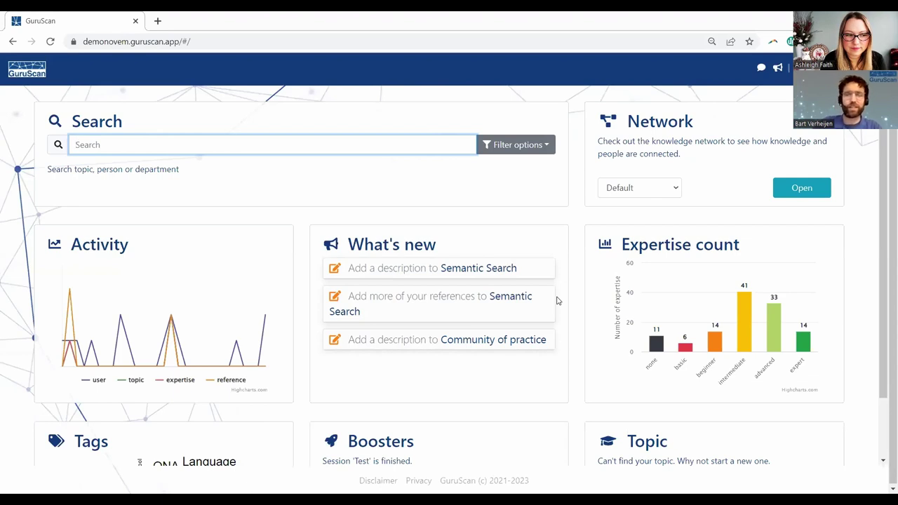
{"action": "scroll", "coordinate": [557, 300], "scroll_direction": "down", "scroll_amount": 2}
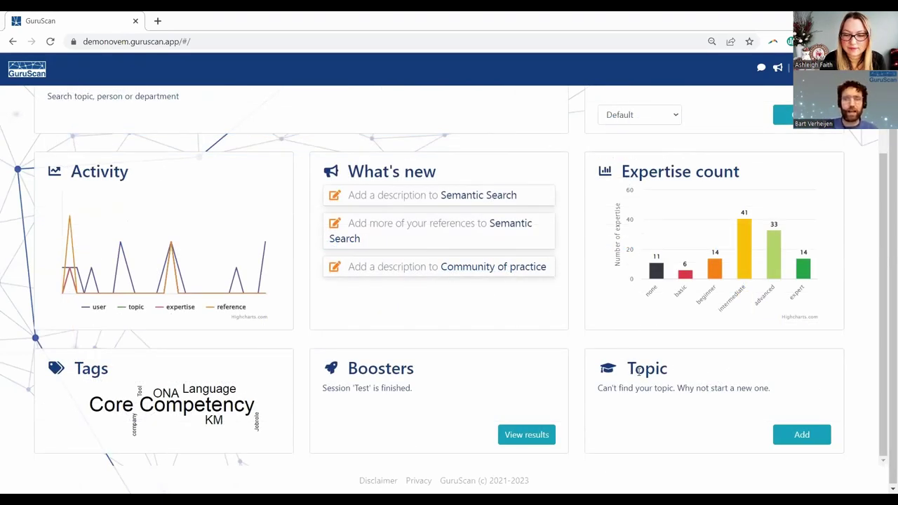
{"action": "left_click_drag", "start_coordinate": [631, 368], "coordinate": [672, 373]}
{"action": "left_click", "coordinate": [680, 372]}
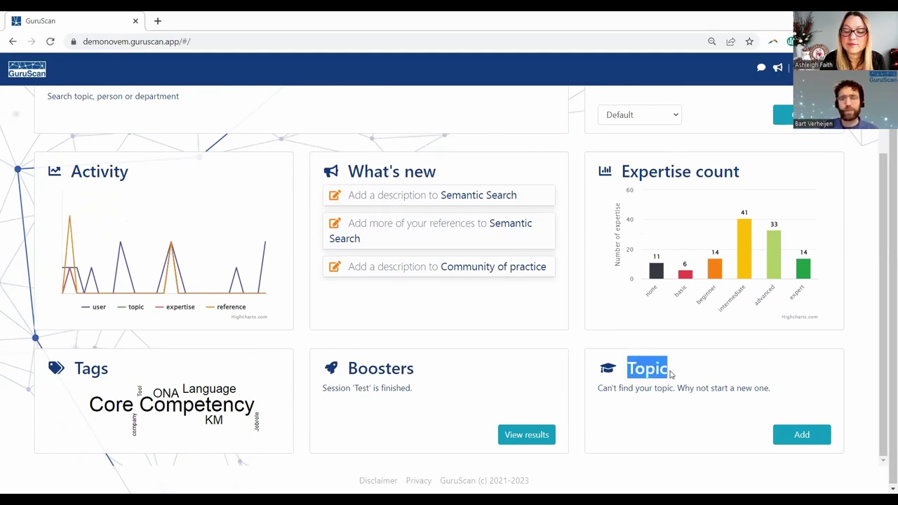
{"action": "left_click", "coordinate": [716, 374]}
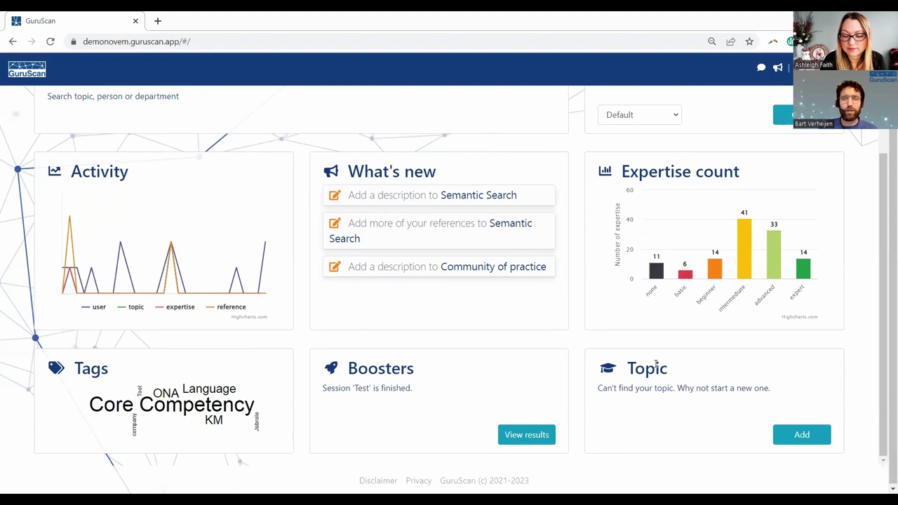
{"action": "left_click_drag", "start_coordinate": [629, 370], "coordinate": [666, 372]}
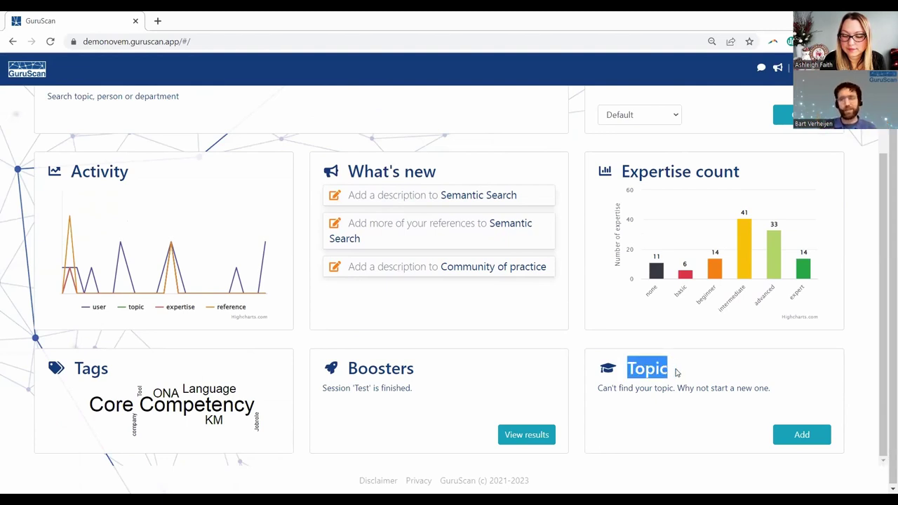
- Start a new topic and enter 'Winter weather' as its title
{"action": "left_click", "coordinate": [801, 435]}
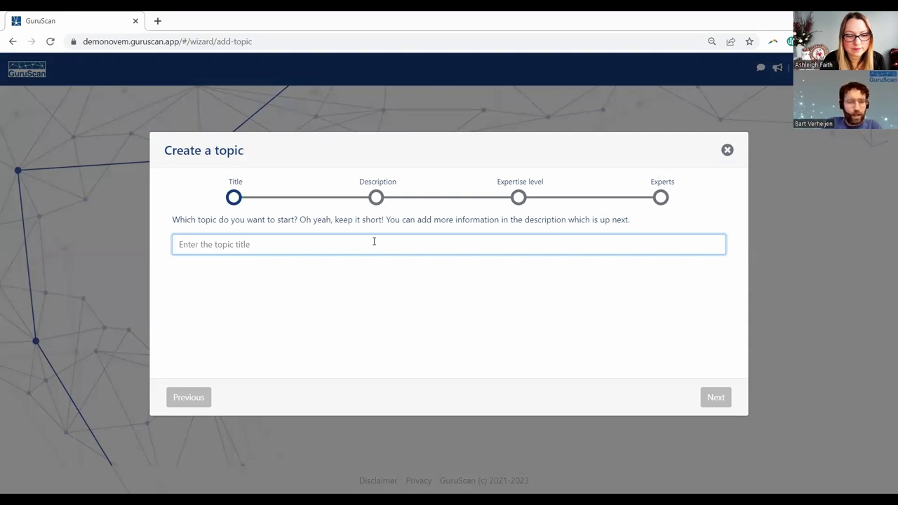
{"action": "type", "text": "Wint"}
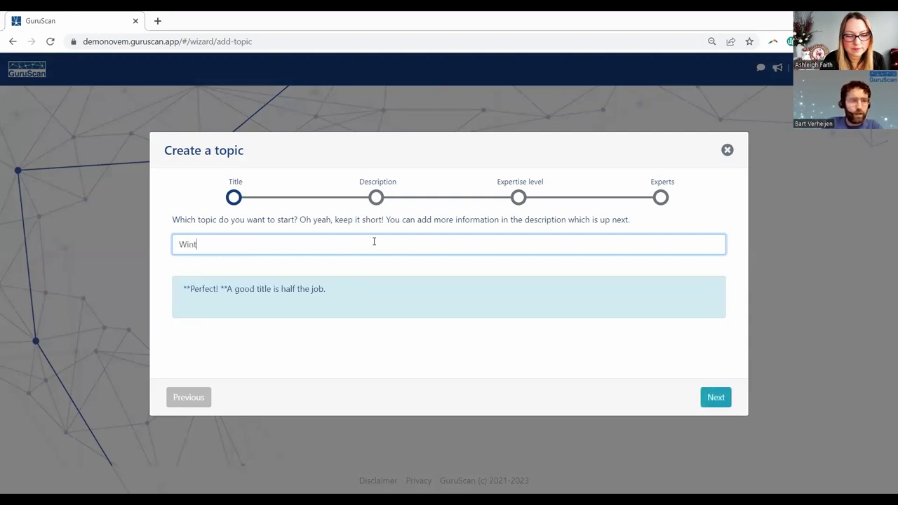
{"action": "key", "text": "BackSpace"}
{"action": "key", "text": "BackSpace"}
{"action": "key", "text": "BackSpace"}
{"action": "type", "text": "Knowl"}
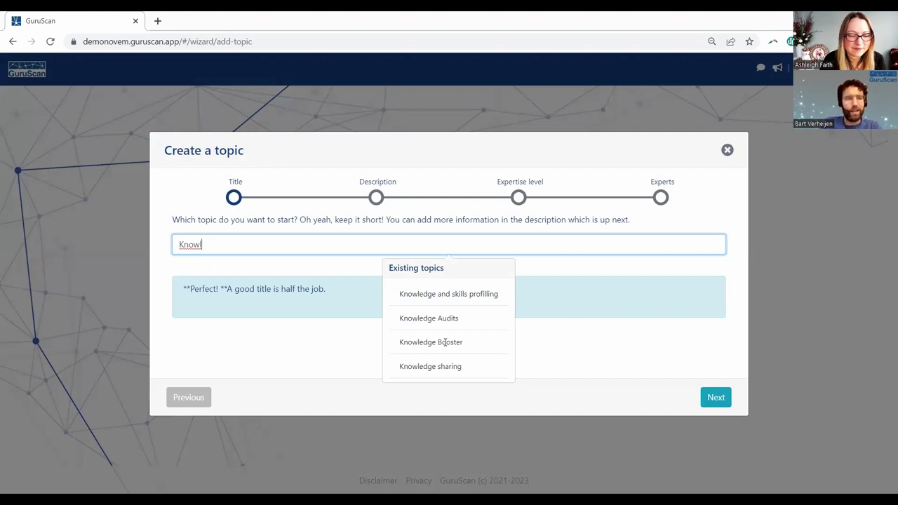
{"action": "key", "text": "BackSpace"}
{"action": "key", "text": "BackSpace"}
{"action": "key", "text": "BackSpace"}
{"action": "key", "text": "BackSpace"}
{"action": "key", "text": "BackSpace"}
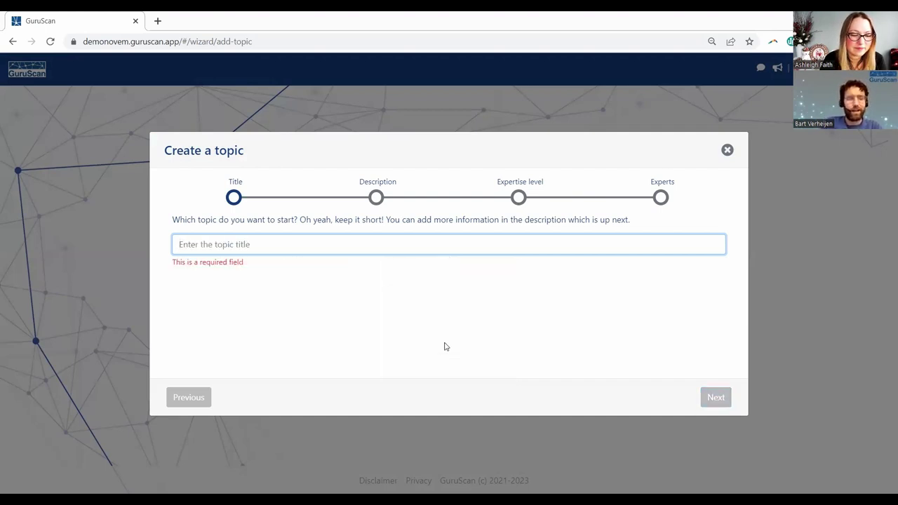
{"action": "type", "text": "Winter "}
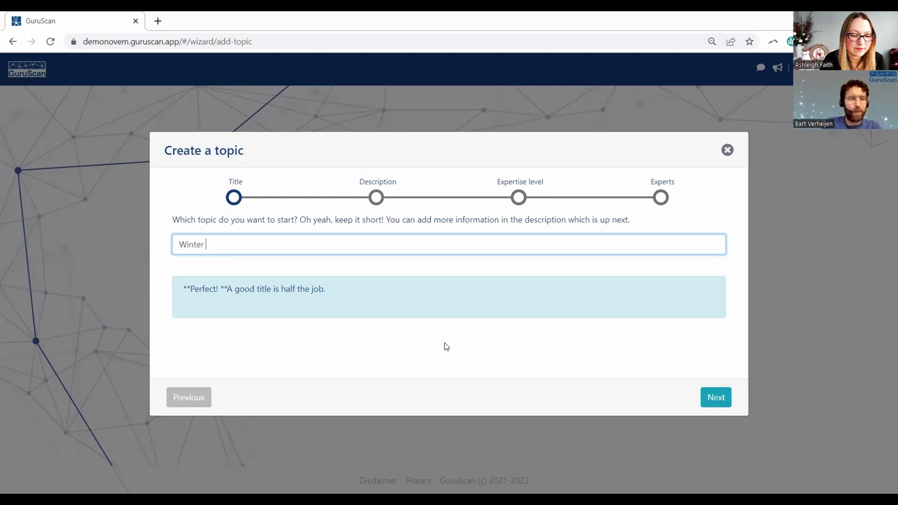
{"action": "type", "text": "weather"}
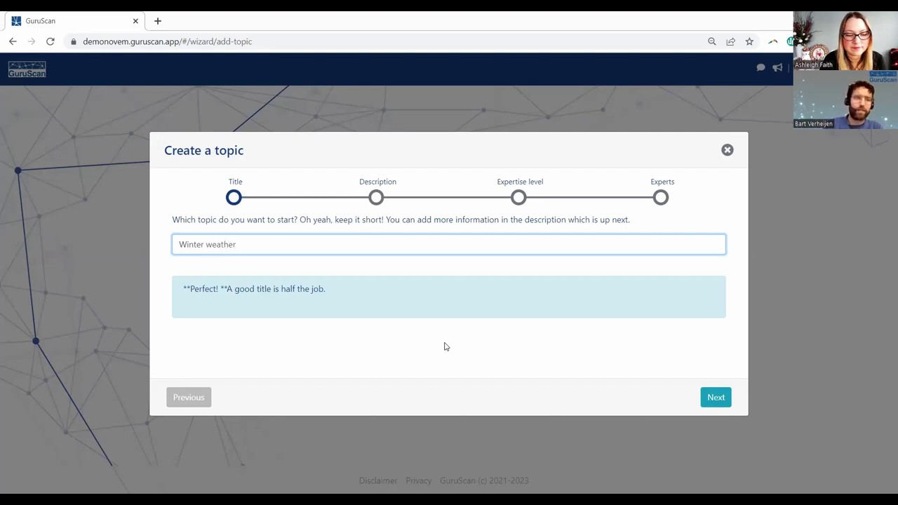
- Give the topic the description 'Adjusting to the winter weather; rain, snow and cold'
{"action": "left_click", "coordinate": [715, 397]}
{"action": "type", "text": "Adju"}
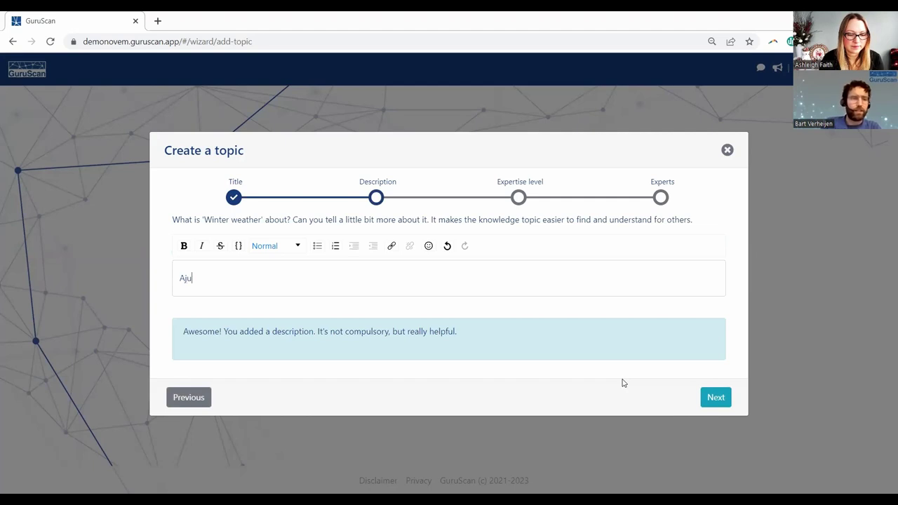
{"action": "type", "text": "sting to"}
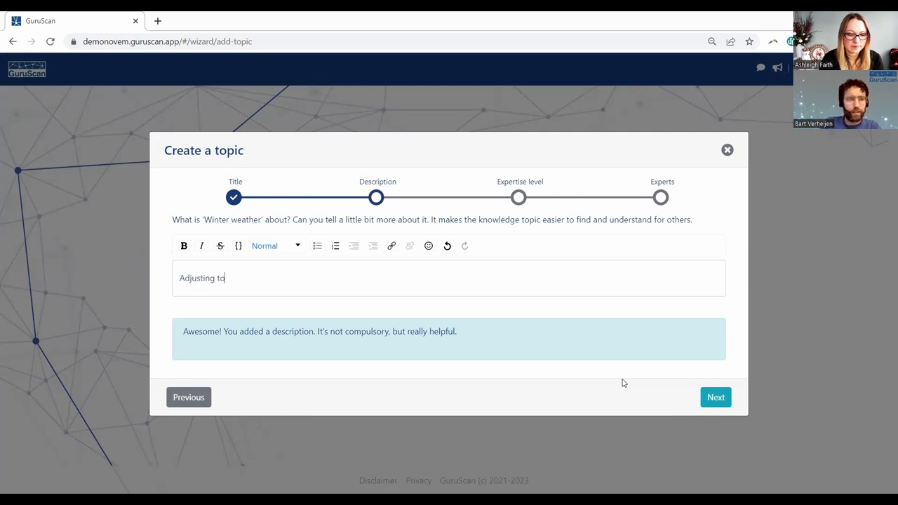
{"action": "type", "text": " the winter w"}
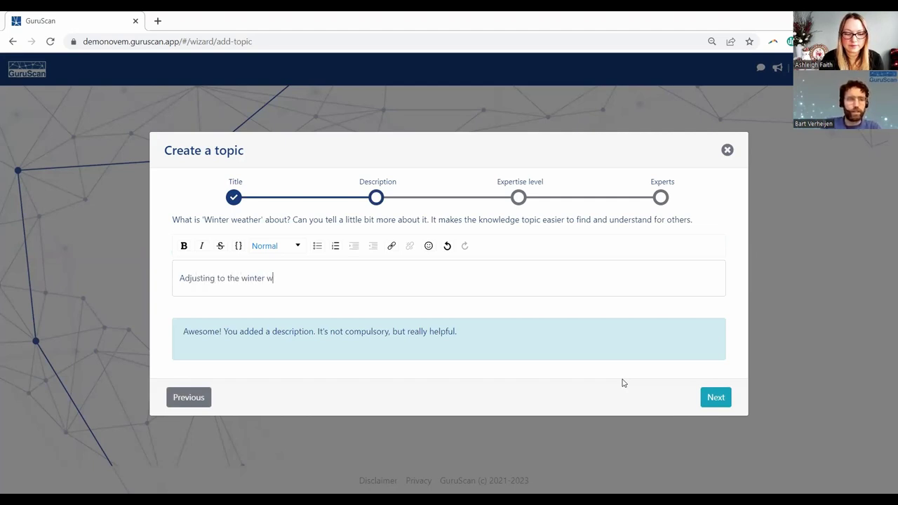
{"action": "type", "text": "eather; "}
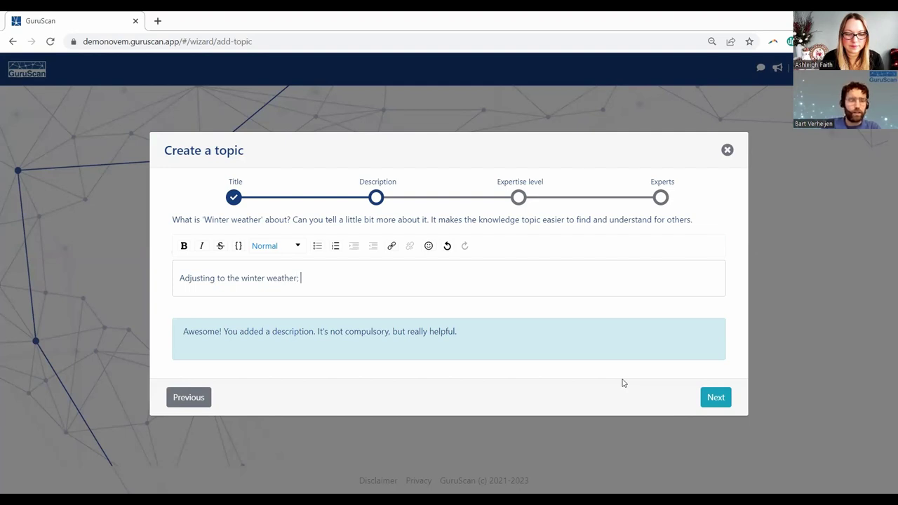
{"action": "type", "text": "rain, snow and "}
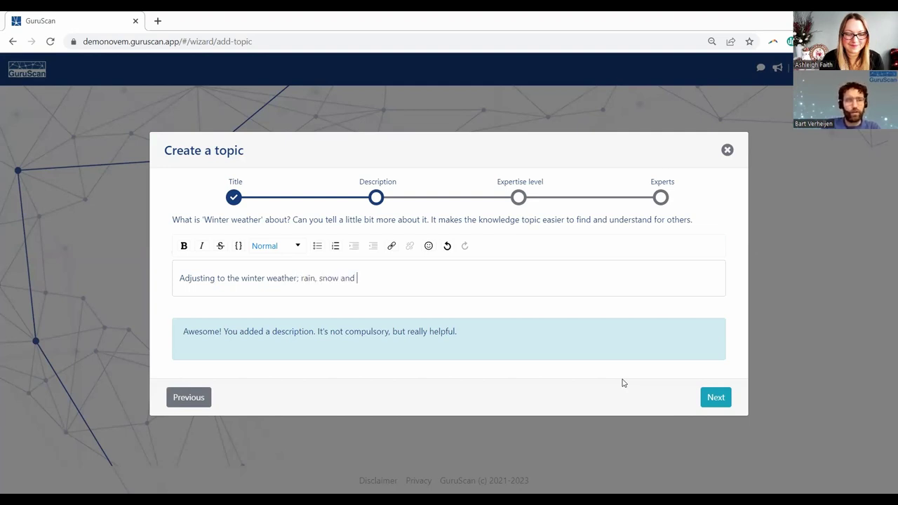
{"action": "type", "text": "cold"}
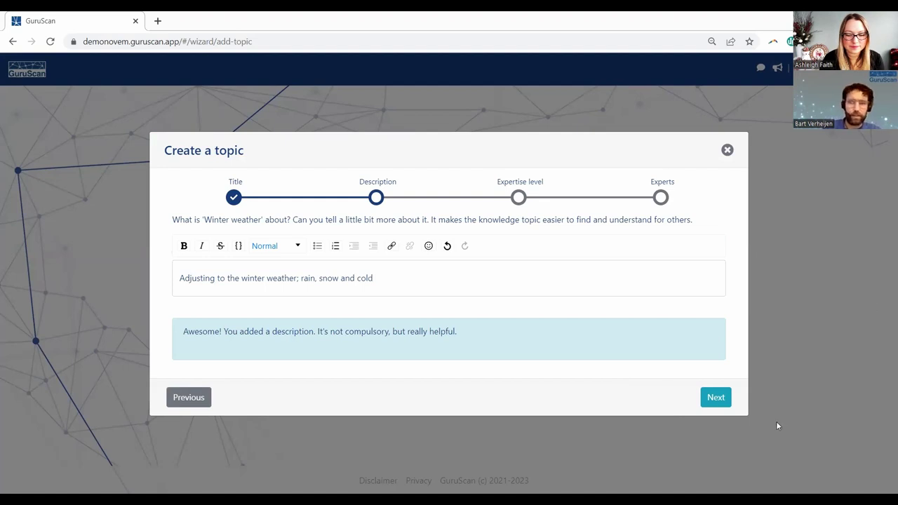
{"action": "left_click", "coordinate": [715, 397]}
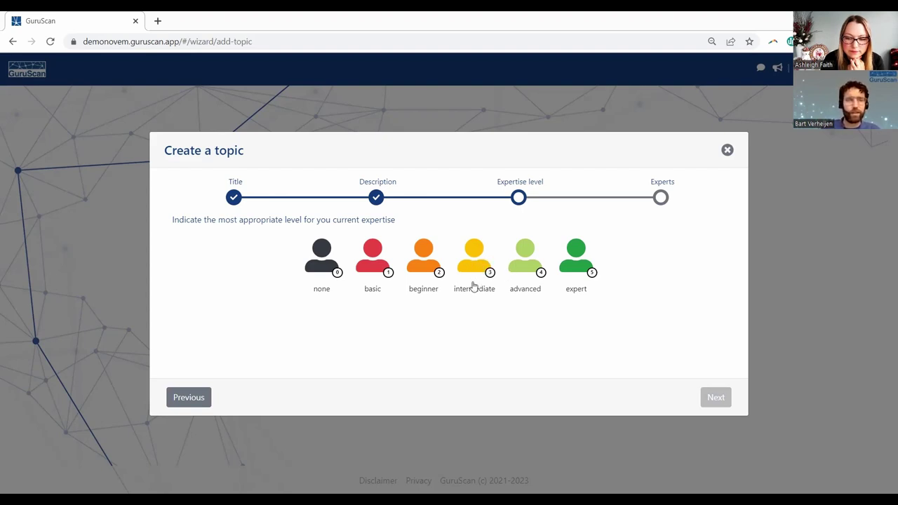
- Choose intermediate as your own expertise level and continue to the Experts step
{"action": "left_click", "coordinate": [473, 260]}
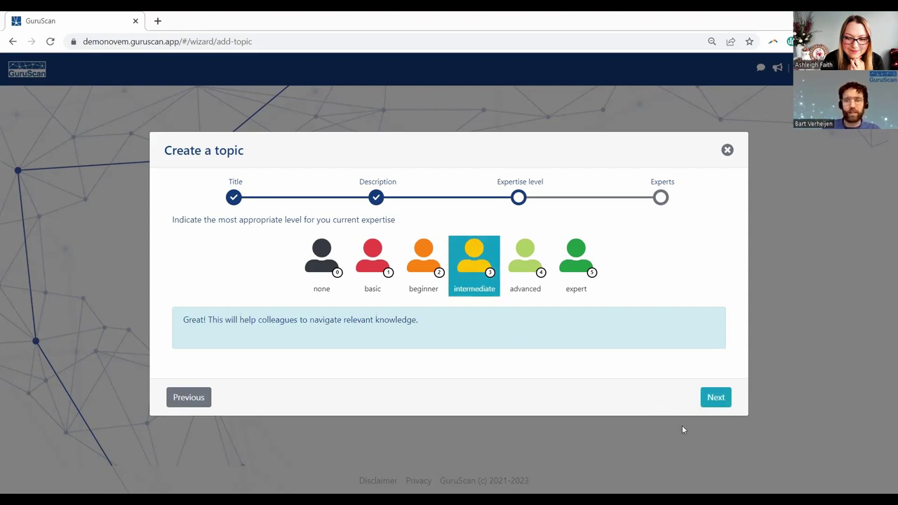
{"action": "left_click", "coordinate": [715, 400]}
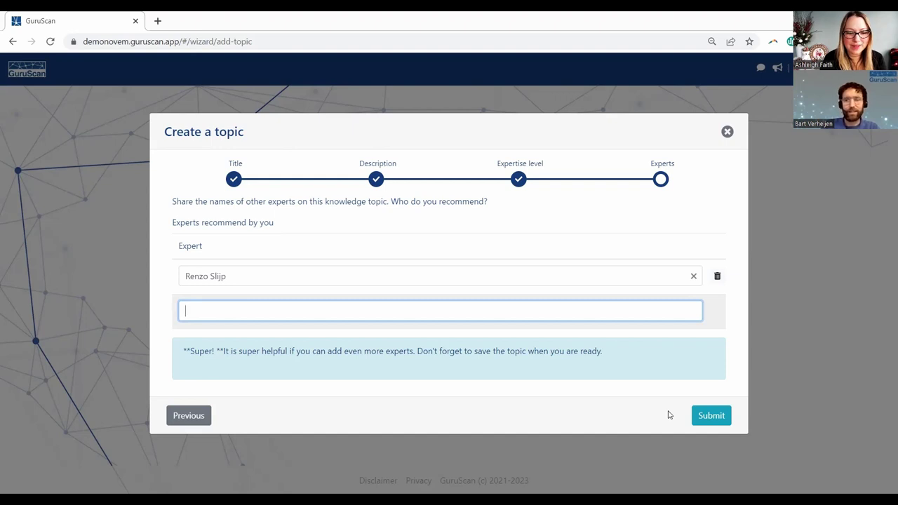
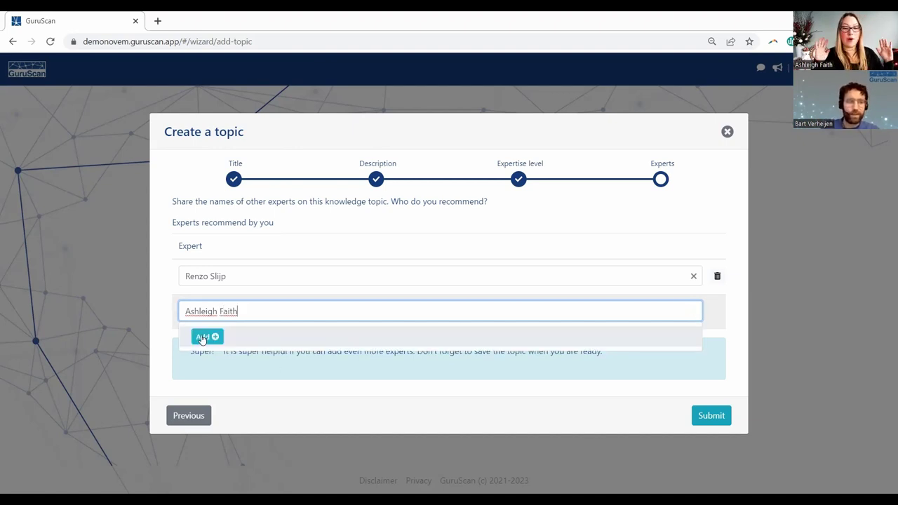
- Recommend experts by adding one typed full name and one suggested colleague
{"action": "left_click", "coordinate": [203, 336]}
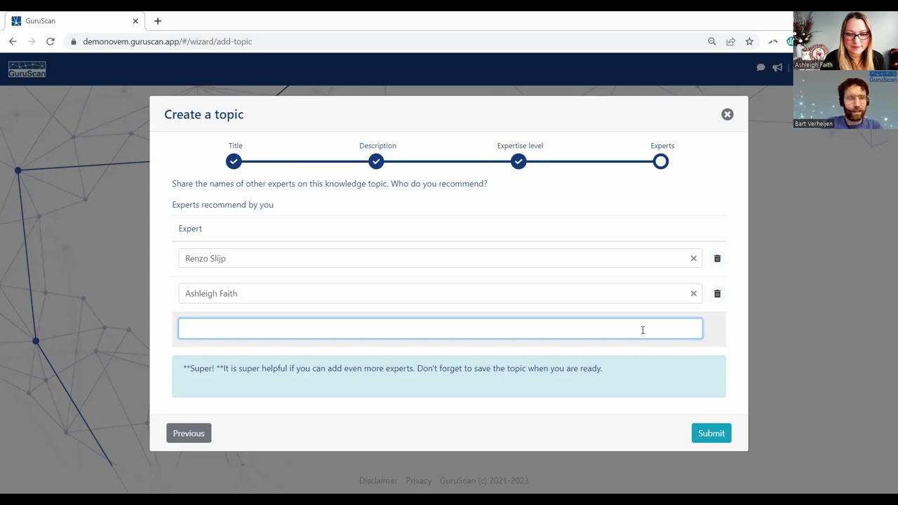
{"action": "type", "text": "Mari"}
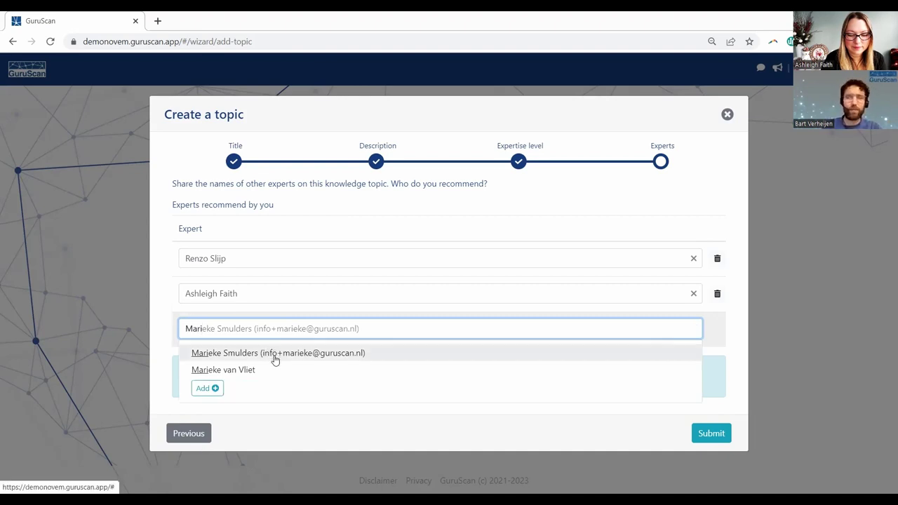
{"action": "left_click", "coordinate": [273, 359]}
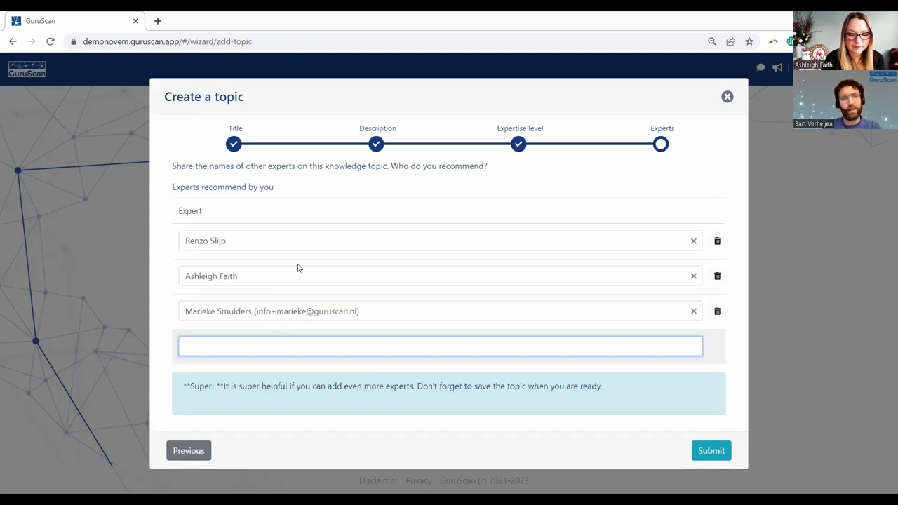
{"action": "left_click", "coordinate": [283, 274]}
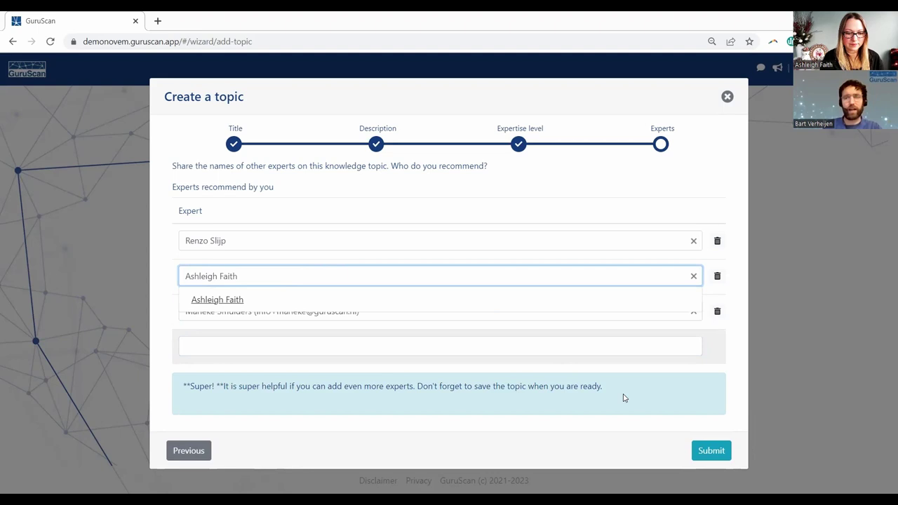
{"action": "left_click", "coordinate": [736, 409]}
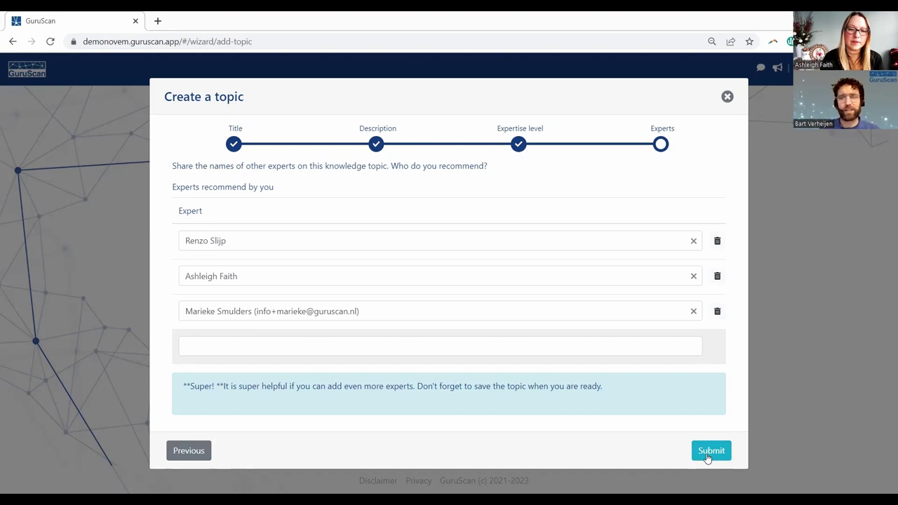
- Submit the Winter weather topic and look over its expertise spread chart
{"action": "left_click", "coordinate": [707, 457]}
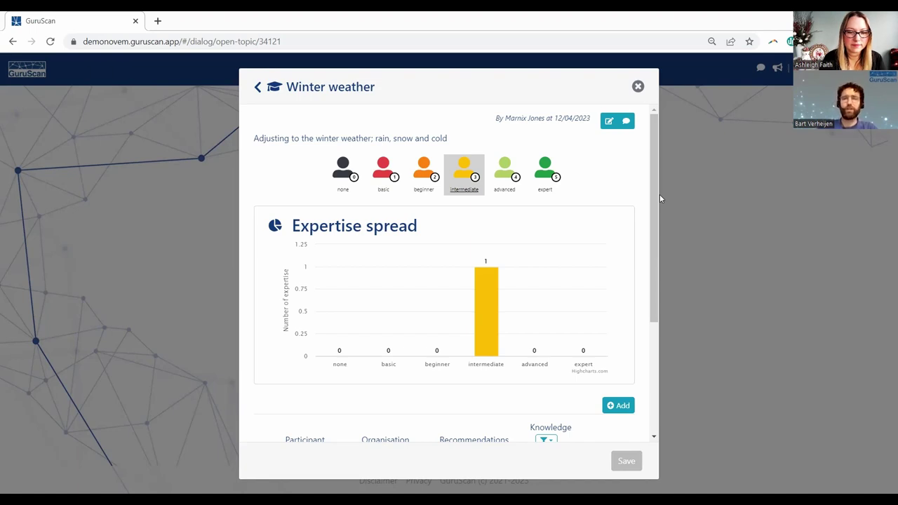
{"action": "scroll", "coordinate": [659, 194], "scroll_direction": "down", "scroll_amount": 3}
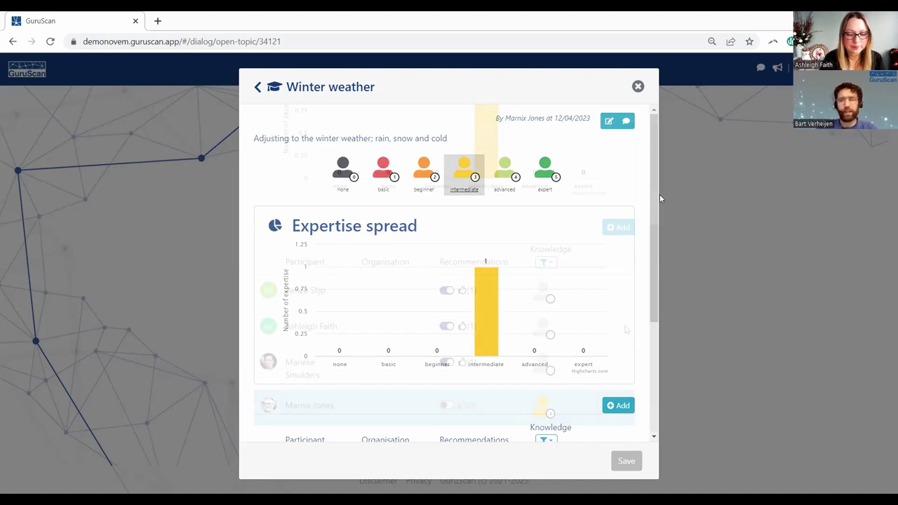
{"action": "scroll", "coordinate": [619, 329], "scroll_direction": "up", "scroll_amount": 3}
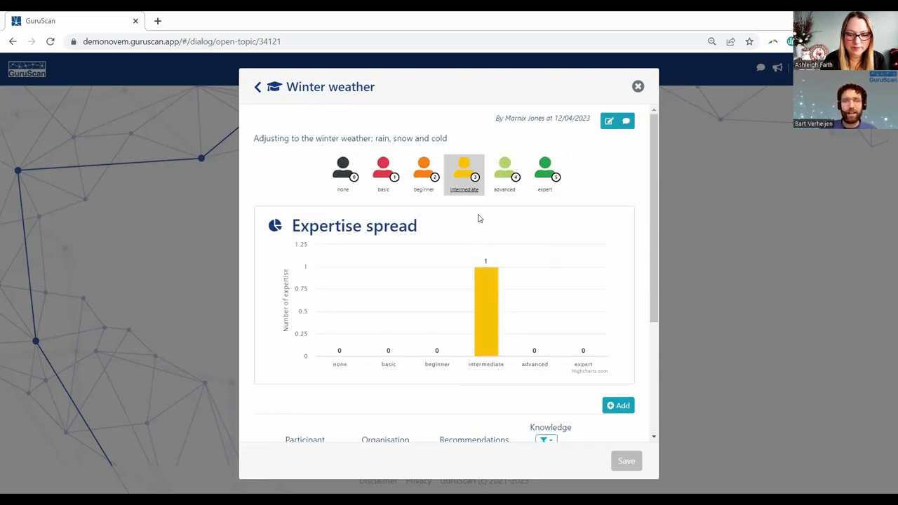
{"action": "scroll", "coordinate": [476, 223], "scroll_direction": "down", "scroll_amount": 3}
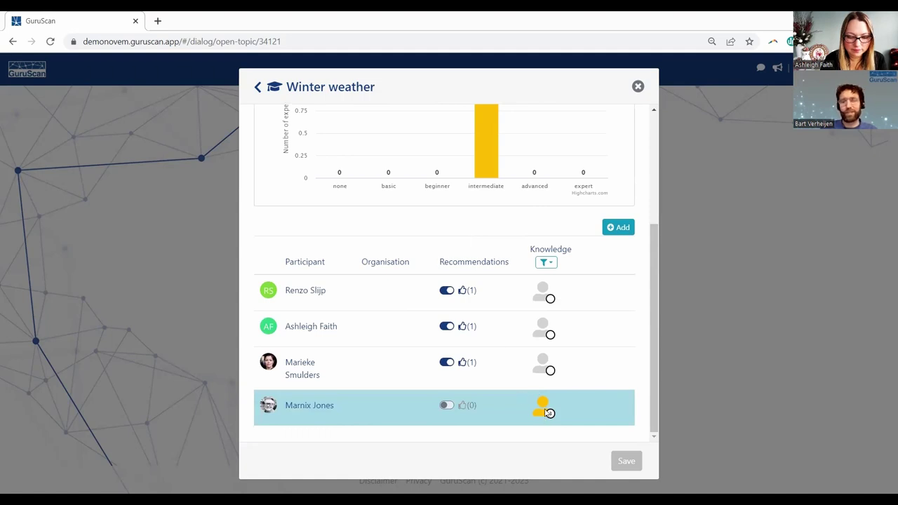
{"action": "mouse_move", "coordinate": [547, 411]}
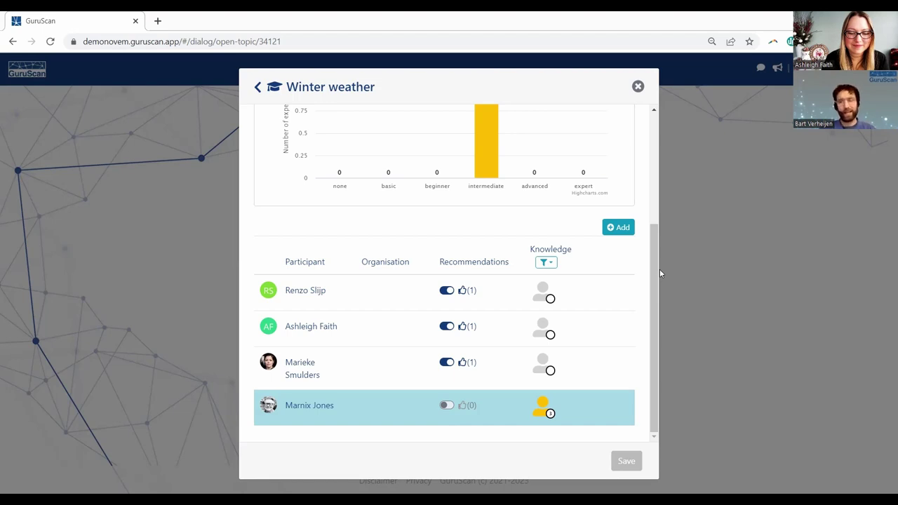
{"action": "scroll", "coordinate": [612, 121], "scroll_direction": "up", "scroll_amount": 3}
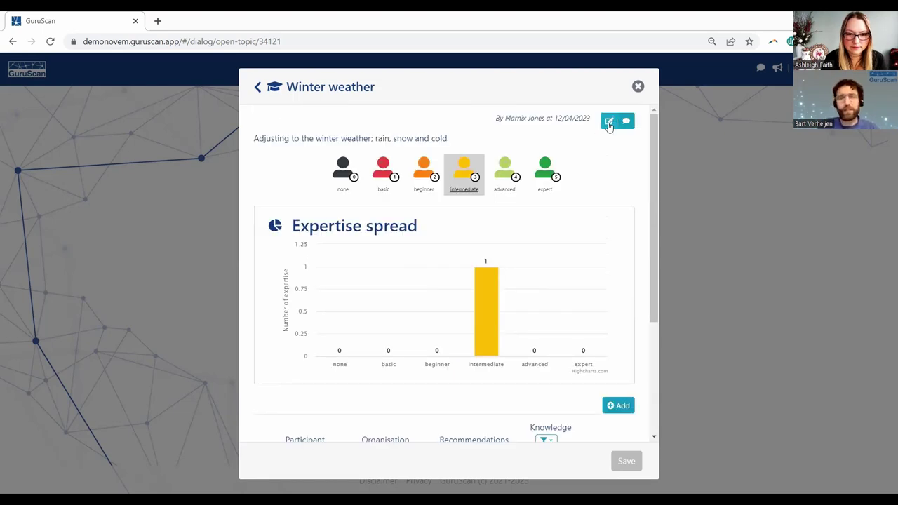
- Review the Tags, Parent Topic and Linked Topics fields in Winter weather's content form, then close it
{"action": "left_click", "coordinate": [610, 123]}
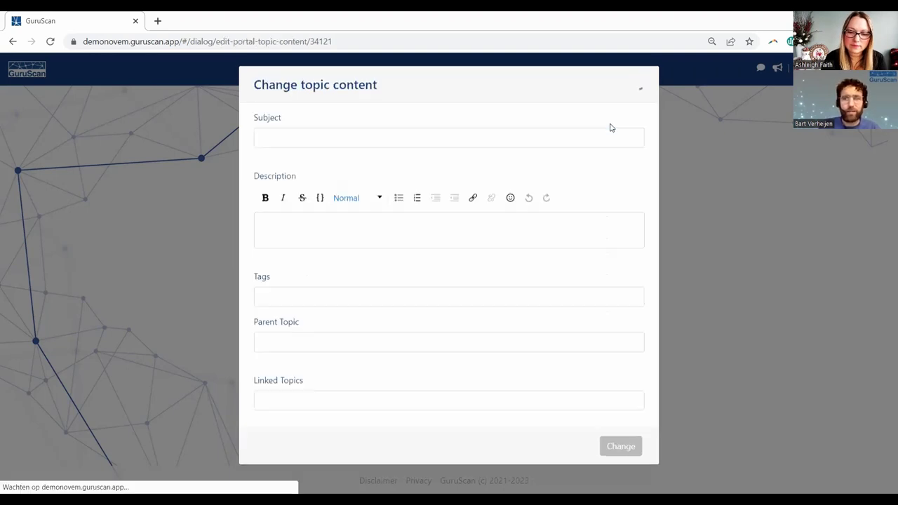
{"action": "left_click", "coordinate": [319, 312]}
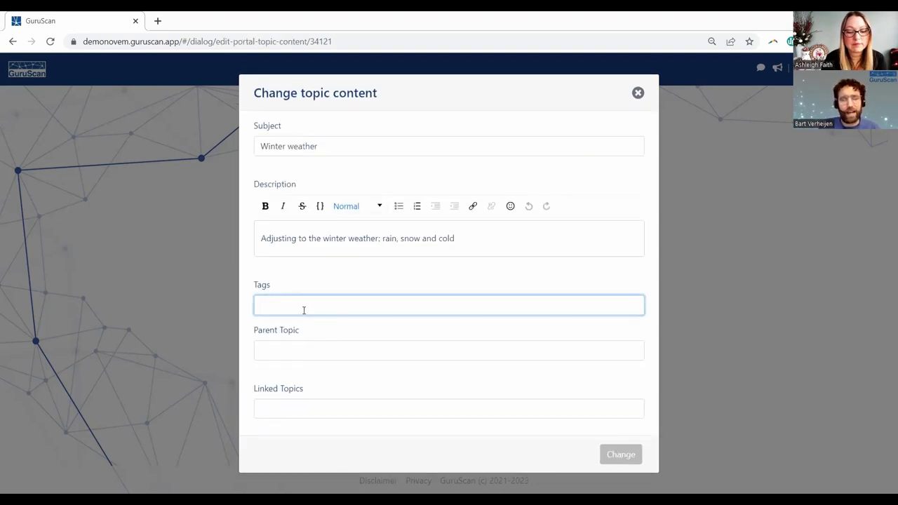
{"action": "left_click", "coordinate": [264, 345]}
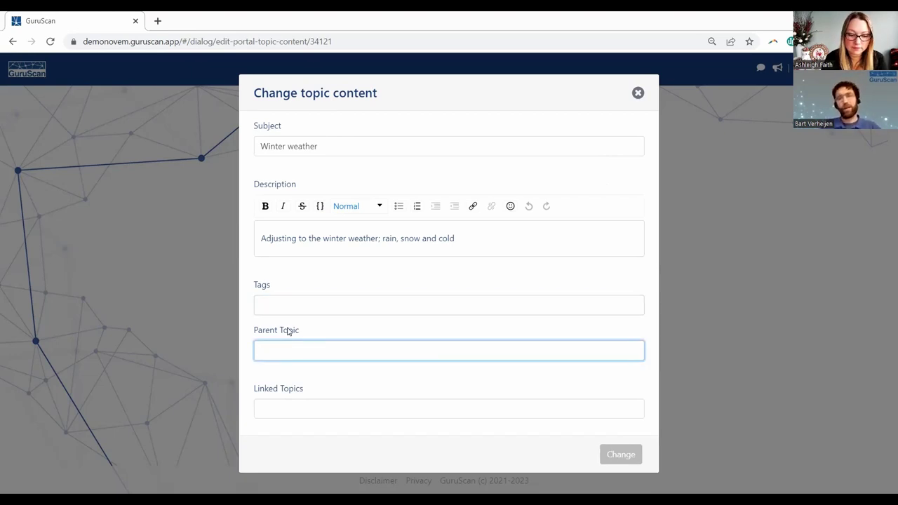
{"action": "left_click", "coordinate": [277, 407]}
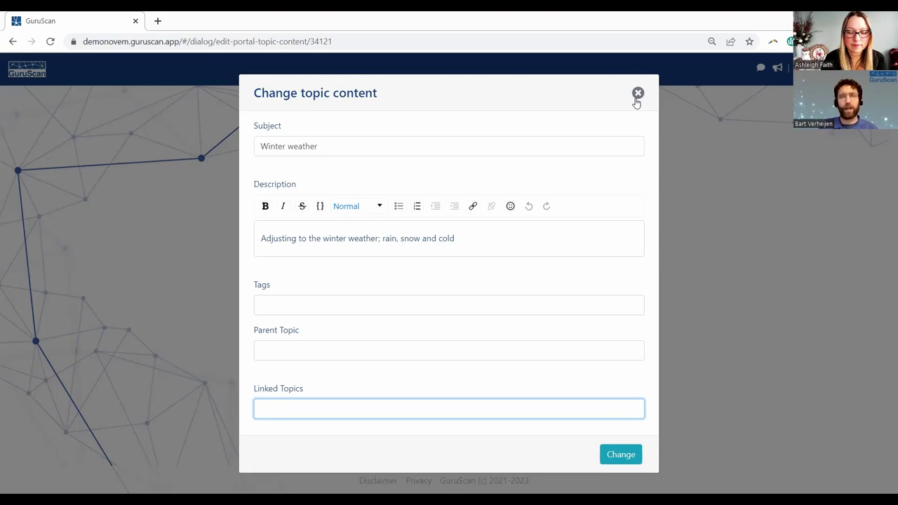
{"action": "left_click", "coordinate": [638, 98]}
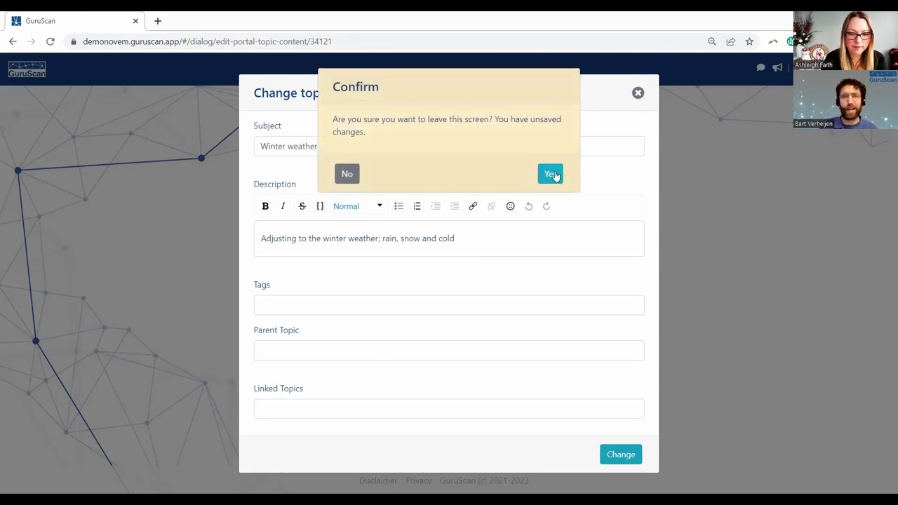
- Discard the unsaved edits, browse and search the knowledge network graph, then go home
{"action": "left_click", "coordinate": [552, 174]}
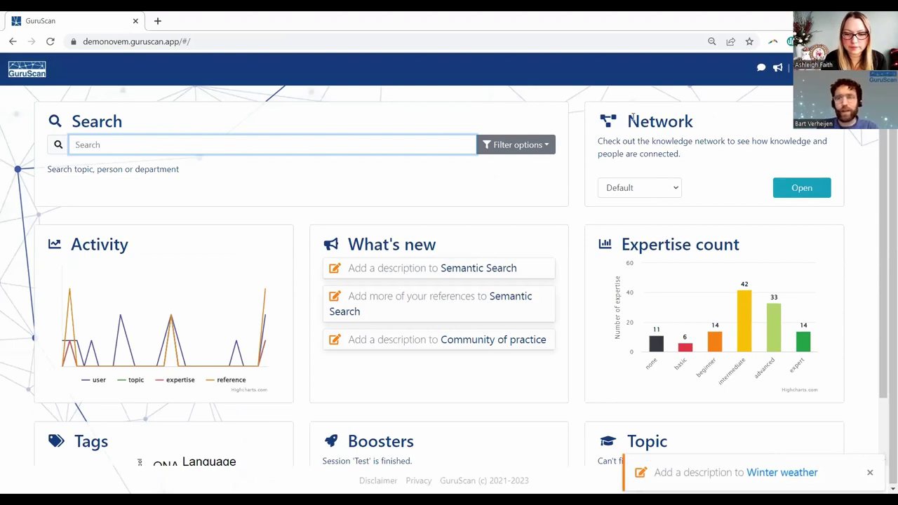
{"action": "left_click_drag", "start_coordinate": [632, 118], "coordinate": [722, 133]}
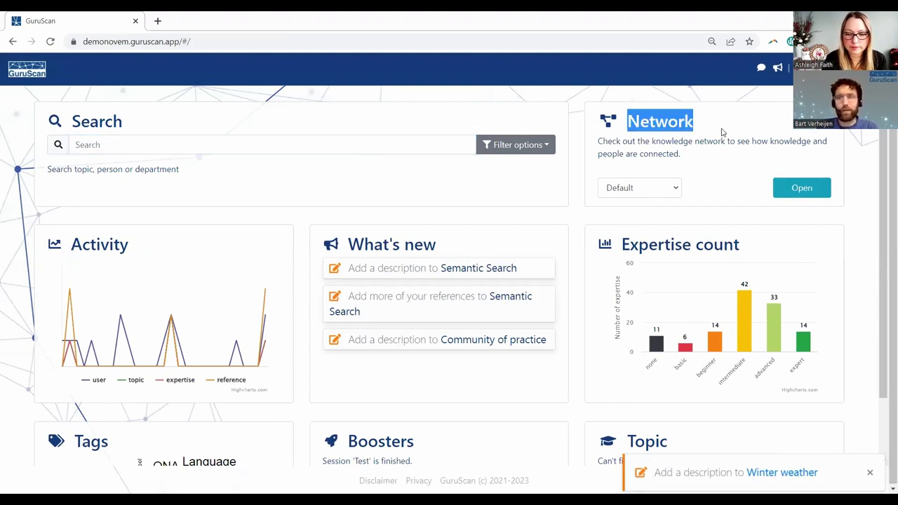
{"action": "left_click", "coordinate": [803, 191]}
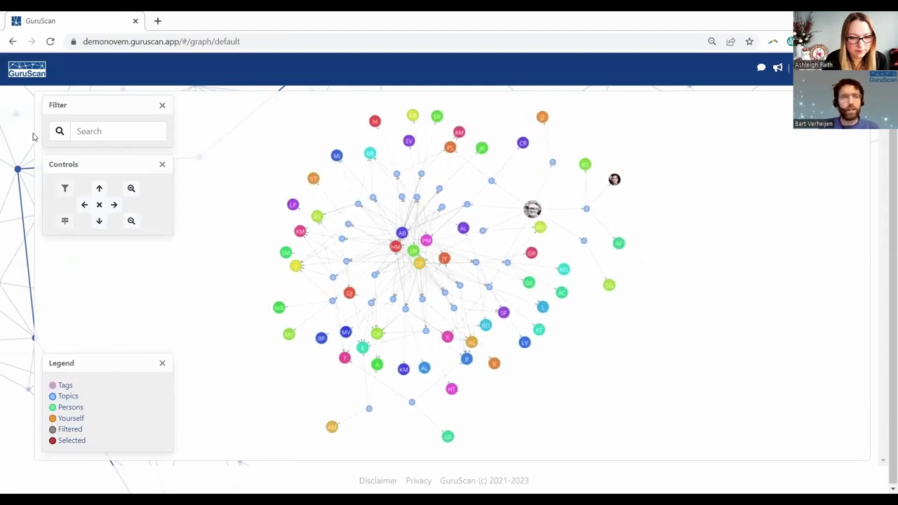
{"action": "left_click", "coordinate": [88, 131]}
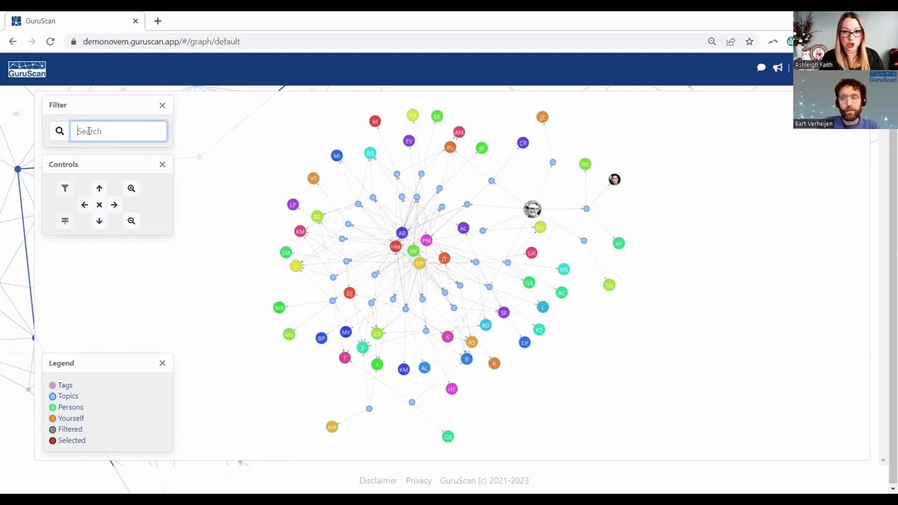
{"action": "left_click", "coordinate": [29, 73]}
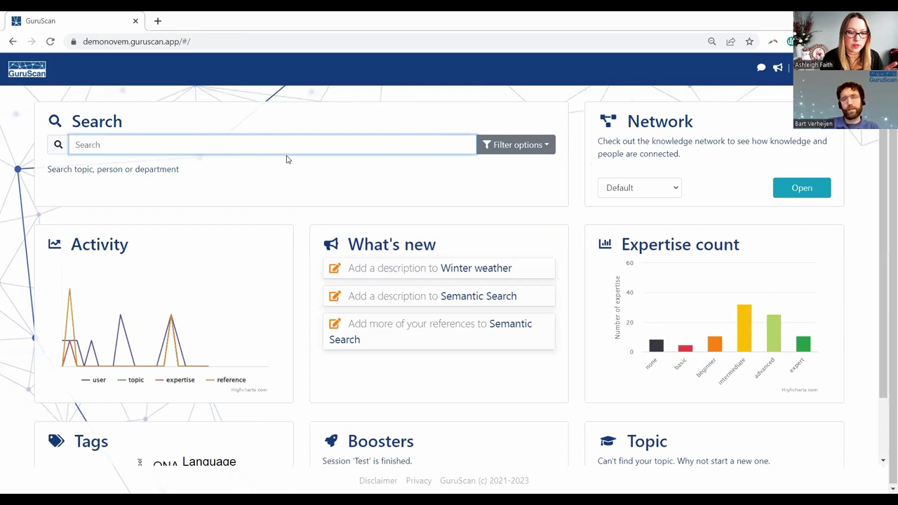
- Scroll the dashboard to review expertise counts and the Boosters section
{"action": "scroll", "coordinate": [294, 172], "scroll_direction": "down", "scroll_amount": 2}
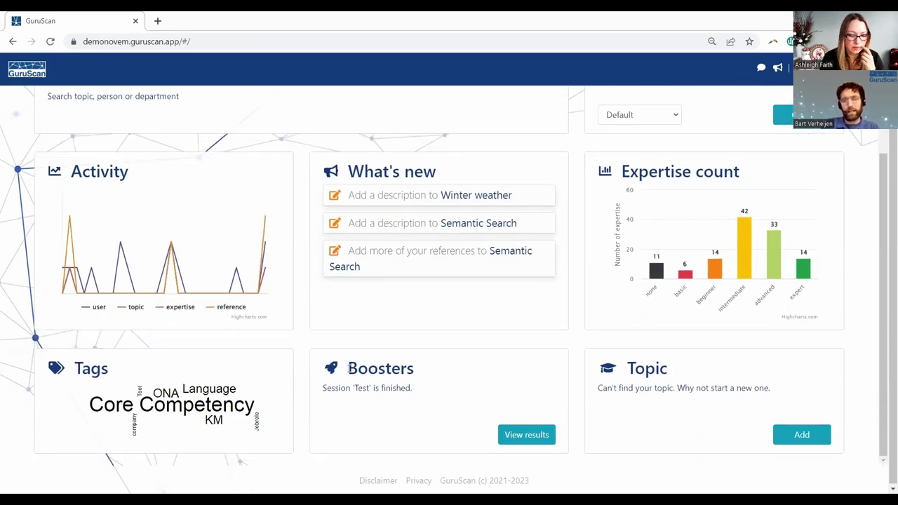
{"action": "left_click_drag", "start_coordinate": [353, 365], "coordinate": [417, 369]}
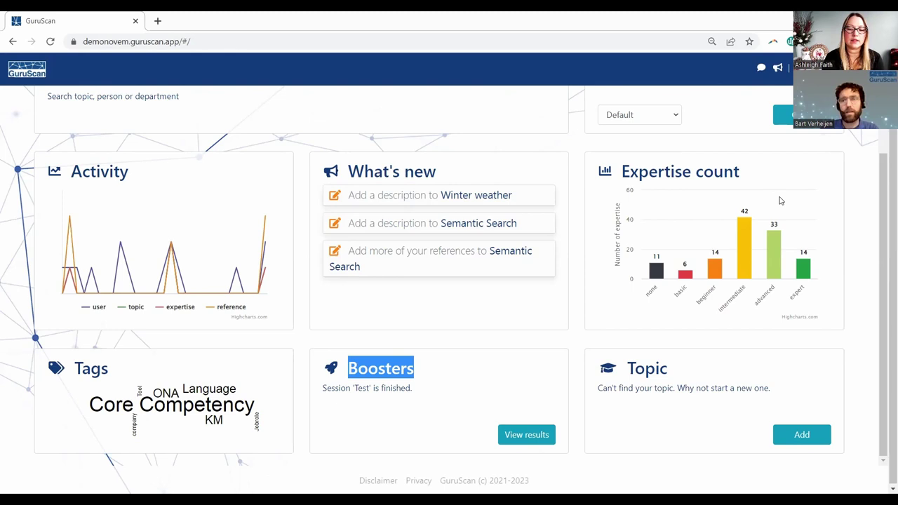
{"action": "scroll", "coordinate": [778, 201], "scroll_direction": "up", "scroll_amount": 1}
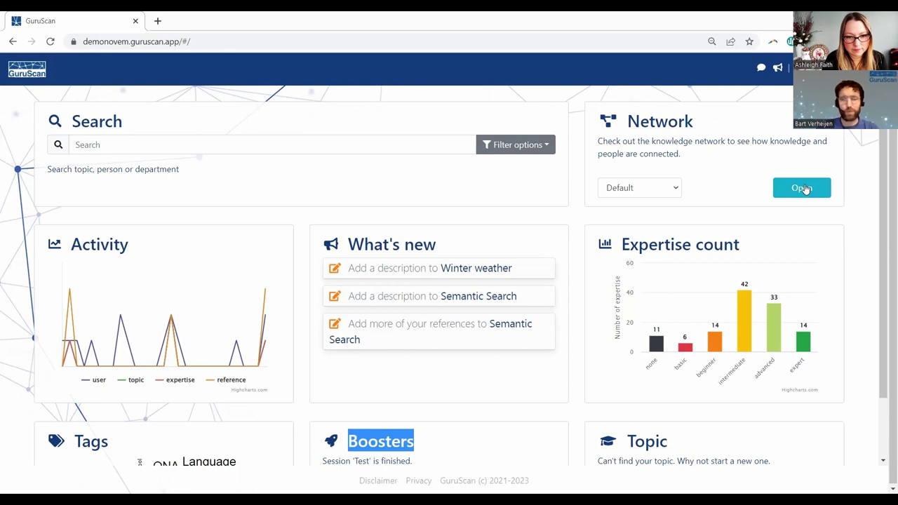
- In the network graph, go from the Python node via a connected expert to Knowledge Audits
{"action": "left_click", "coordinate": [803, 188]}
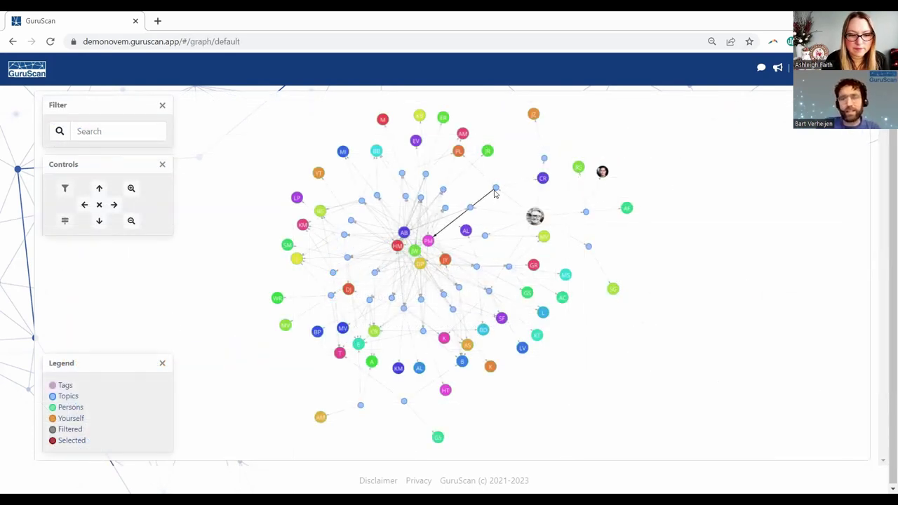
{"action": "mouse_move", "coordinate": [496, 189]}
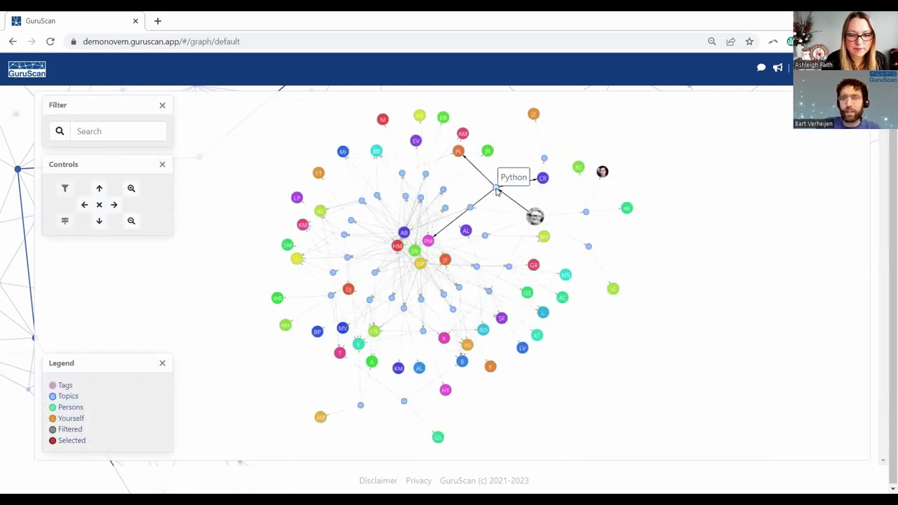
{"action": "left_click", "coordinate": [496, 190]}
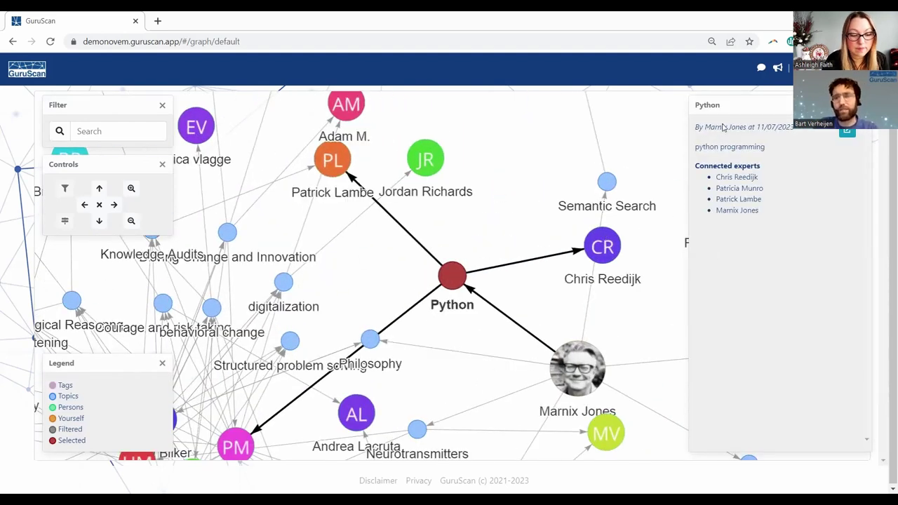
{"action": "left_click", "coordinate": [738, 200]}
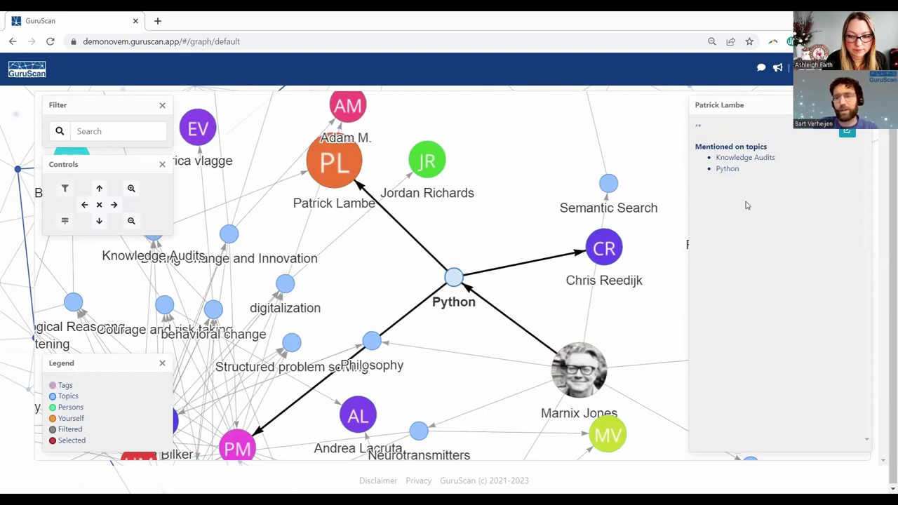
{"action": "left_click", "coordinate": [755, 159]}
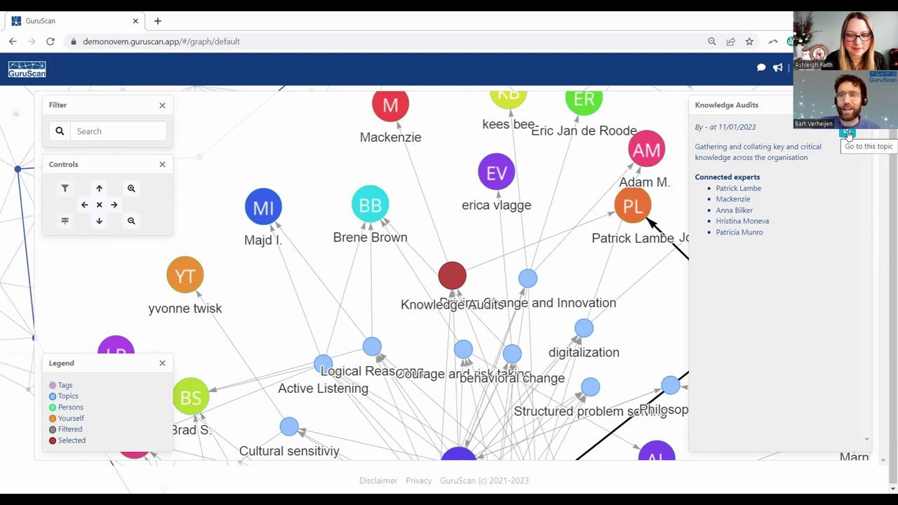
- Open the full Knowledge Audits page and show the Knowledge filter levels for participants
{"action": "left_click", "coordinate": [847, 133]}
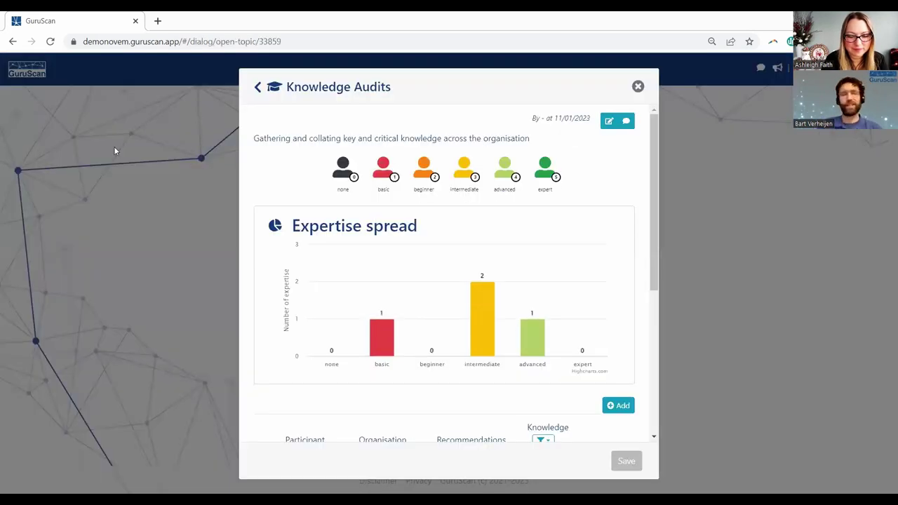
{"action": "scroll", "coordinate": [115, 150], "scroll_direction": "down", "scroll_amount": 4}
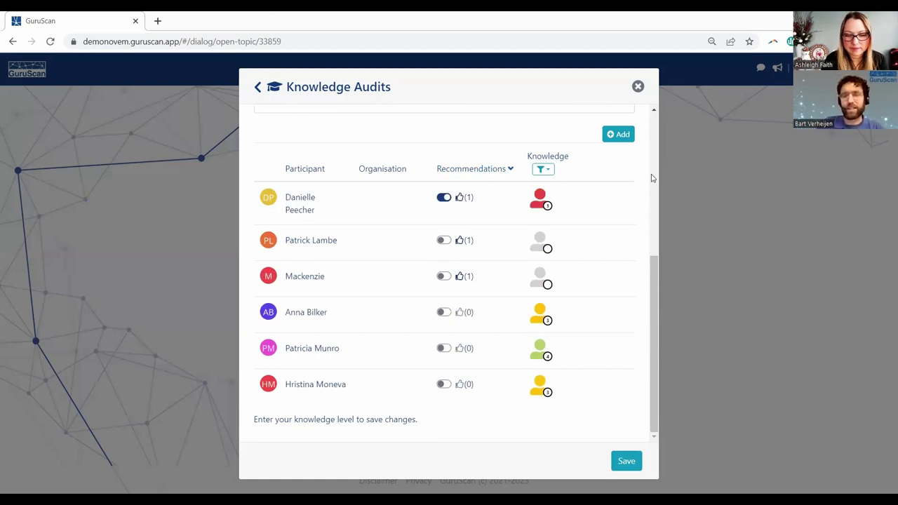
{"action": "left_click", "coordinate": [544, 170]}
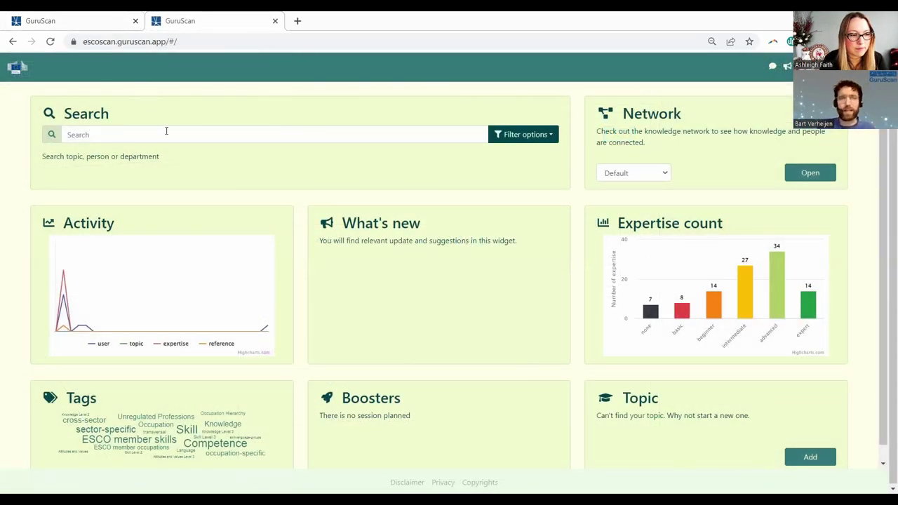
- Search the dashboard for topics matching "kno"
{"action": "left_click", "coordinate": [166, 134]}
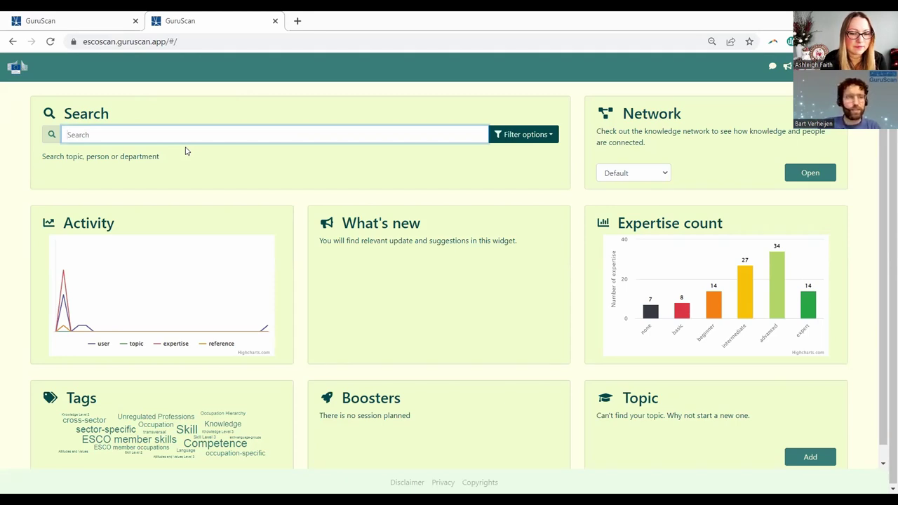
{"action": "type", "text": "kno"}
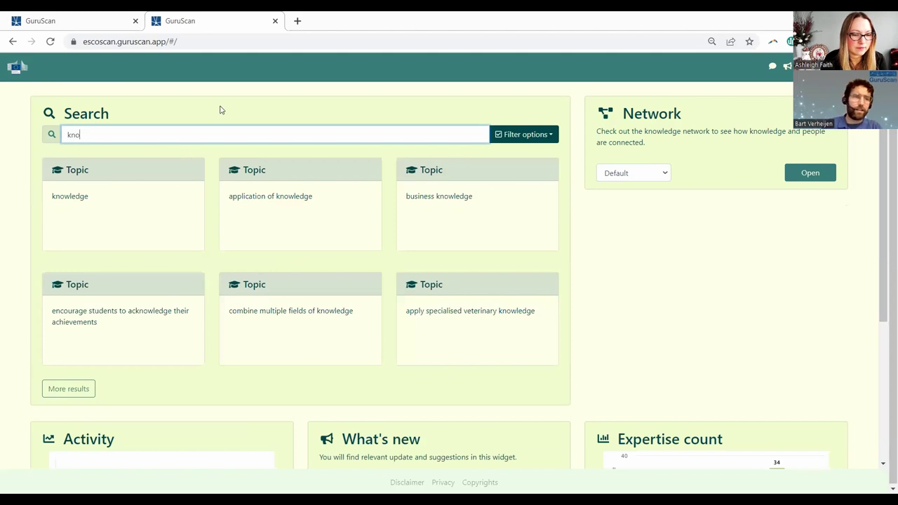
- Open the business knowledge topic and review its title, description and hierarchy
{"action": "left_click", "coordinate": [447, 200]}
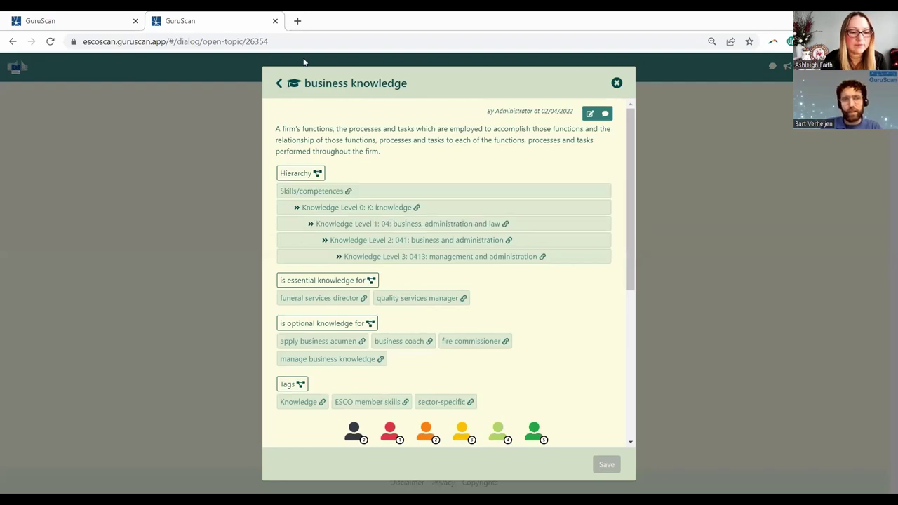
{"action": "left_click_drag", "start_coordinate": [311, 83], "coordinate": [429, 83]}
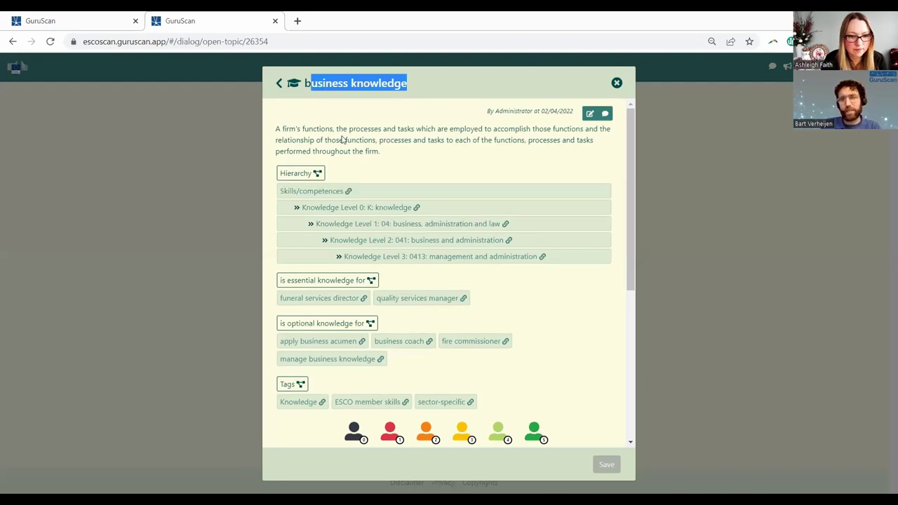
{"action": "left_click_drag", "start_coordinate": [276, 128], "coordinate": [398, 162]}
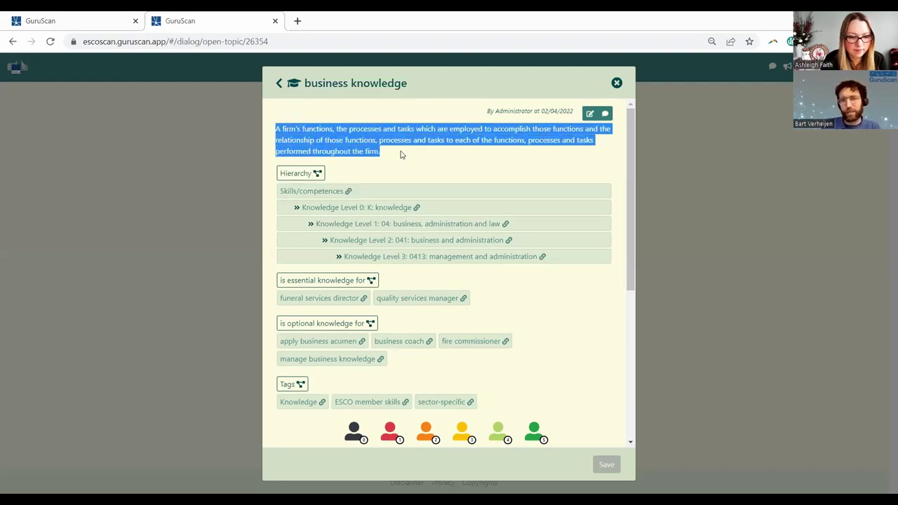
{"action": "left_click", "coordinate": [392, 154]}
{"action": "scroll", "coordinate": [351, 151], "scroll_direction": "down", "scroll_amount": 2}
{"action": "scroll", "coordinate": [317, 145], "scroll_direction": "up", "scroll_amount": 1}
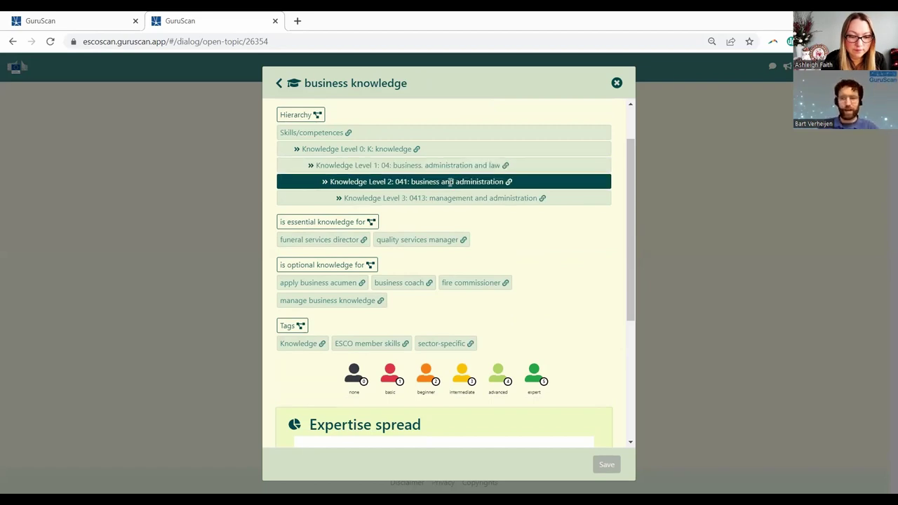
- Open the parent topic 0413 management and administration and browse its more specific topics
{"action": "left_click", "coordinate": [419, 199]}
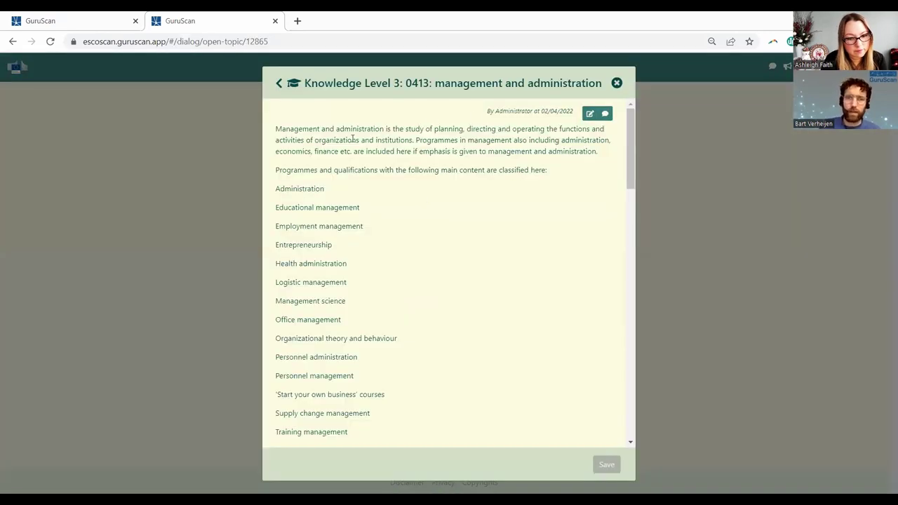
{"action": "left_click_drag", "start_coordinate": [349, 140], "coordinate": [424, 282]}
{"action": "scroll", "coordinate": [424, 282], "scroll_direction": "down", "scroll_amount": 6}
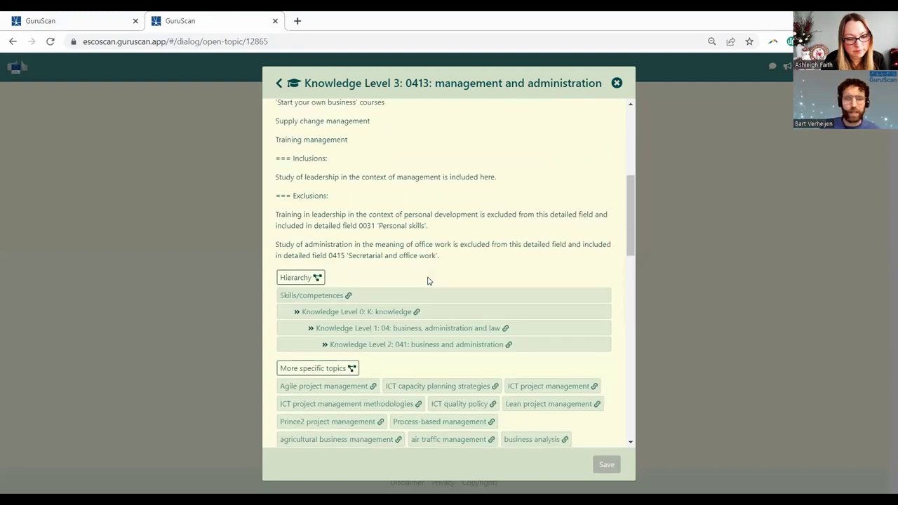
{"action": "scroll", "coordinate": [540, 295], "scroll_direction": "down", "scroll_amount": 2}
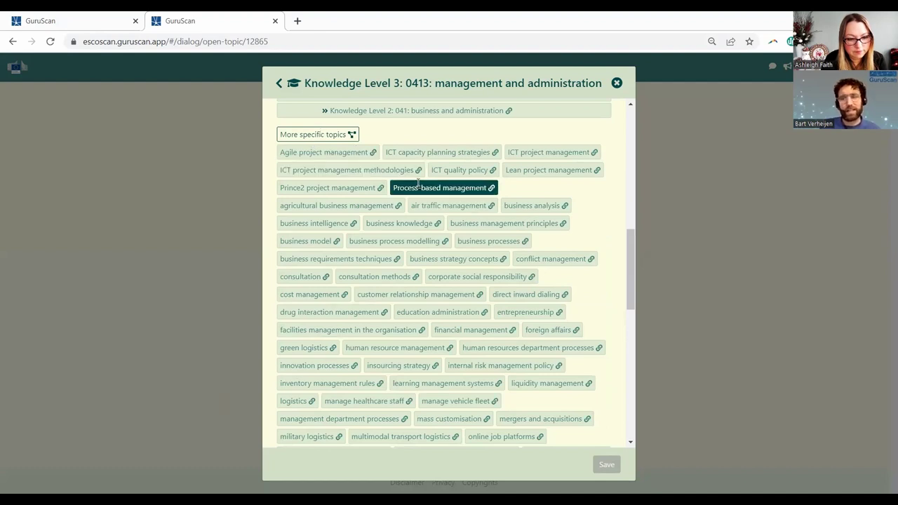
{"action": "scroll", "coordinate": [421, 186], "scroll_direction": "down", "scroll_amount": 2}
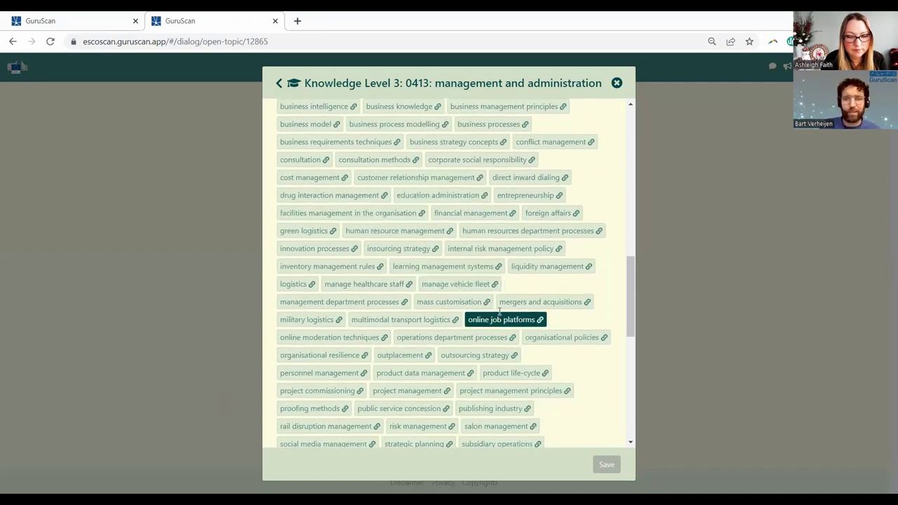
{"action": "scroll", "coordinate": [501, 316], "scroll_direction": "down", "scroll_amount": 2}
{"action": "scroll", "coordinate": [505, 292], "scroll_direction": "down", "scroll_amount": 2}
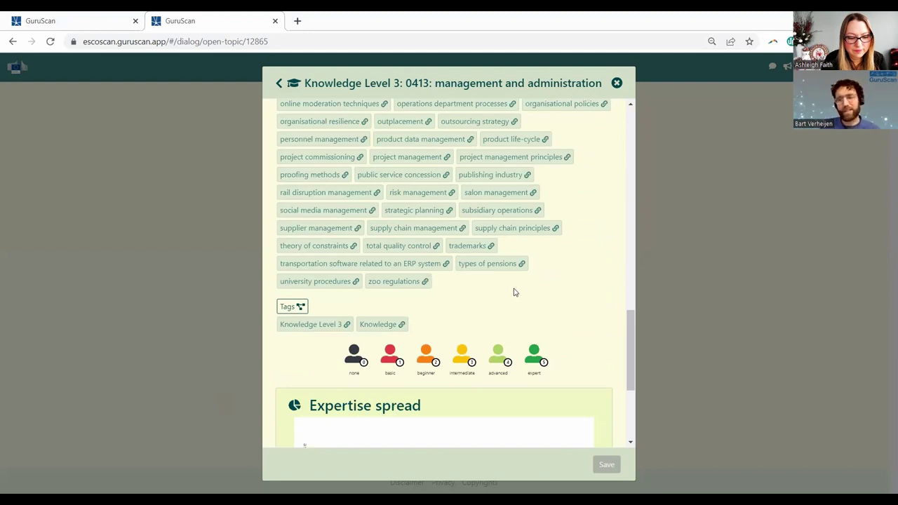
{"action": "scroll", "coordinate": [513, 291], "scroll_direction": "up", "scroll_amount": 1}
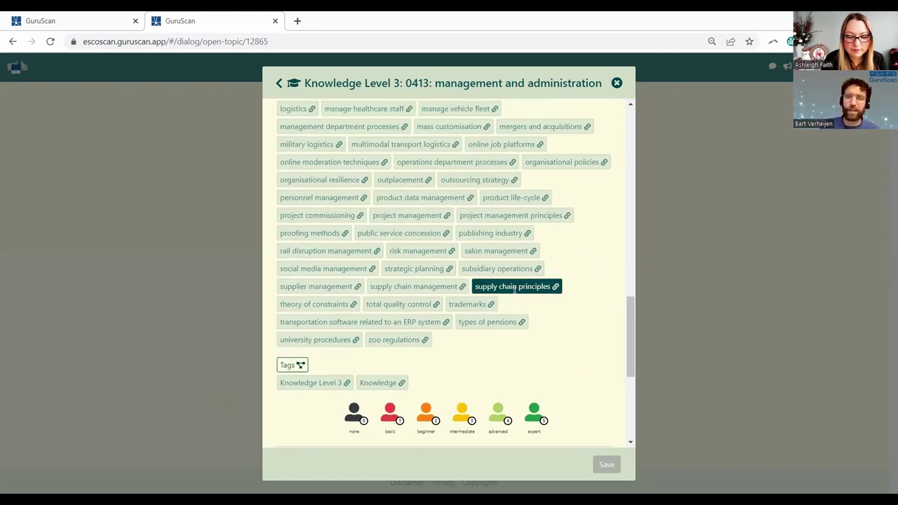
{"action": "scroll", "coordinate": [519, 289], "scroll_direction": "up", "scroll_amount": 1}
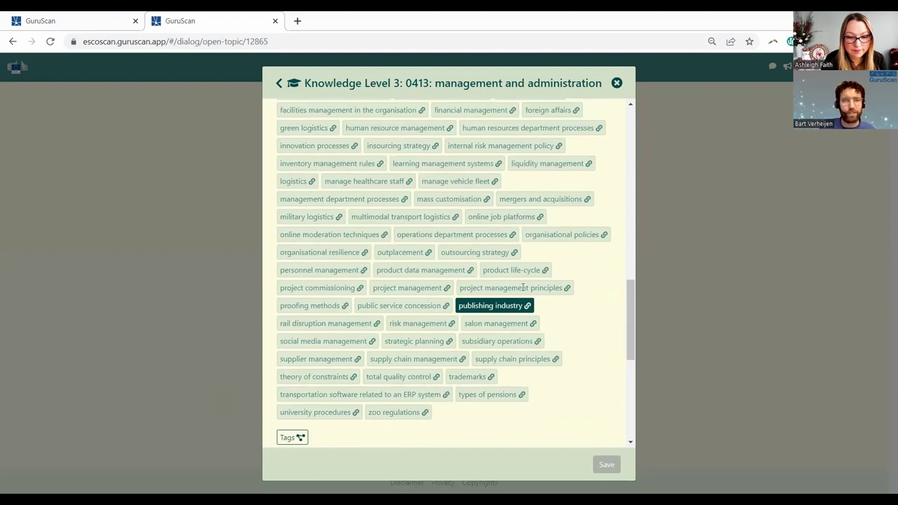
{"action": "scroll", "coordinate": [523, 288], "scroll_direction": "up", "scroll_amount": 1}
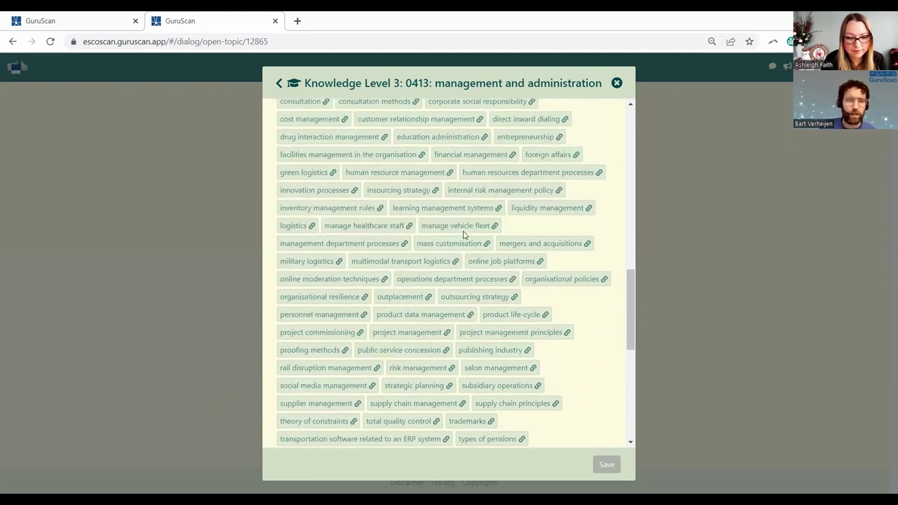
- Open manage vehicle fleet, then its linked manage vessel fleet skill, and review its description and essential-for occupations
{"action": "left_click", "coordinate": [466, 226]}
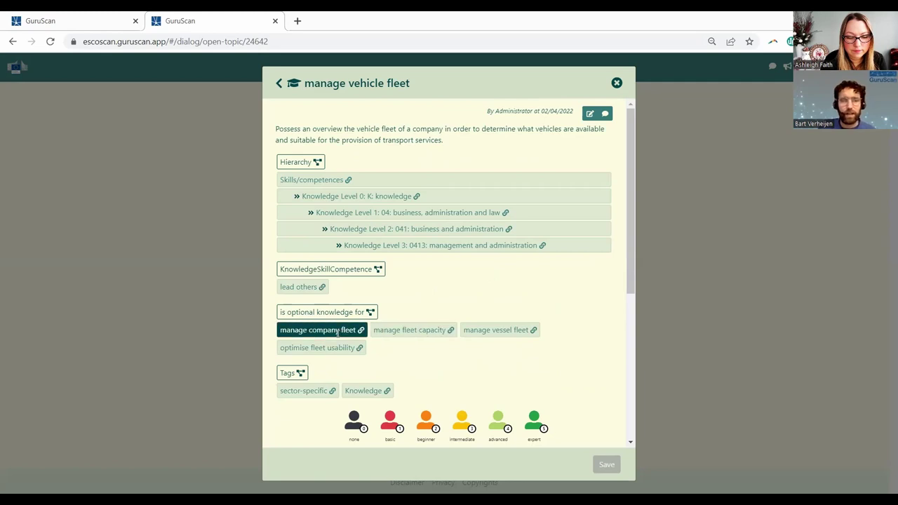
{"action": "left_click", "coordinate": [495, 331]}
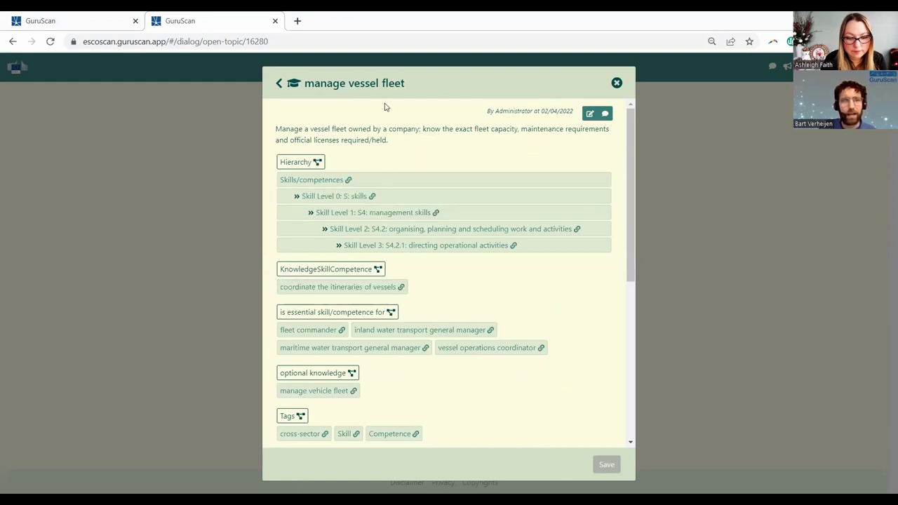
{"action": "left_click_drag", "start_coordinate": [288, 128], "coordinate": [355, 126]}
{"action": "left_click", "coordinate": [429, 139]}
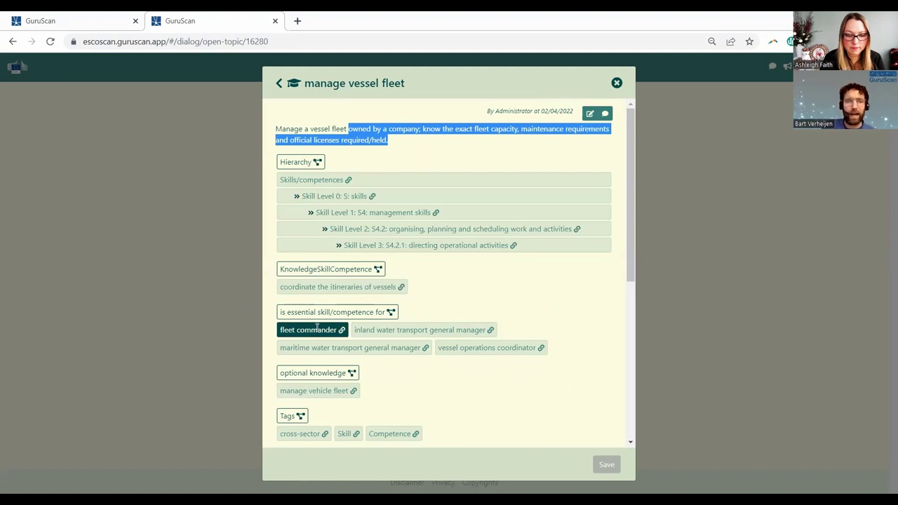
{"action": "left_click_drag", "start_coordinate": [281, 312], "coordinate": [428, 313]}
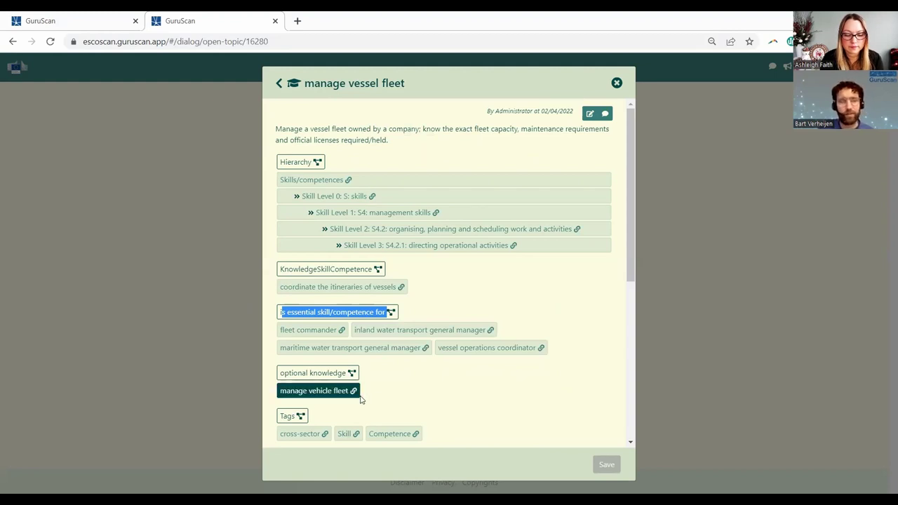
- Open the fleet commander occupation and scroll through its essential and optional skills and expertise spread
{"action": "left_click", "coordinate": [318, 331]}
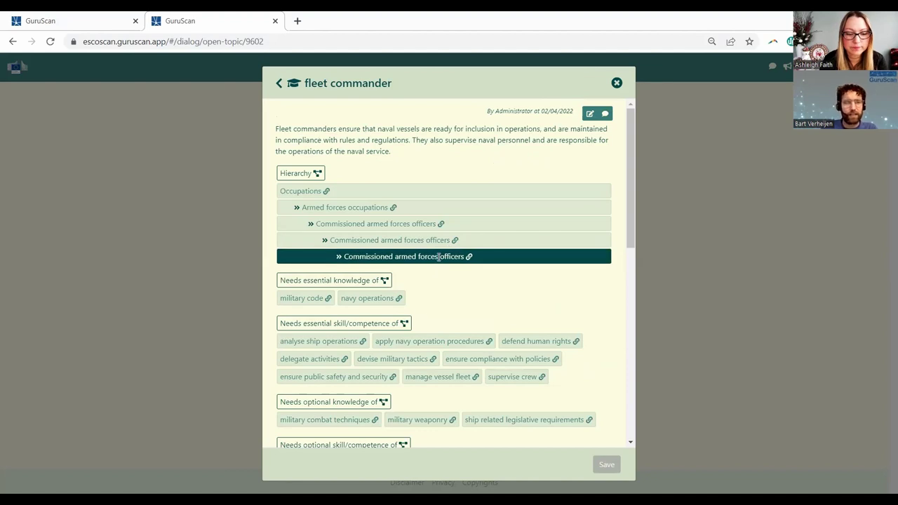
{"action": "scroll", "coordinate": [338, 175], "scroll_direction": "down", "scroll_amount": 1}
{"action": "scroll", "coordinate": [338, 175], "scroll_direction": "up", "scroll_amount": 1}
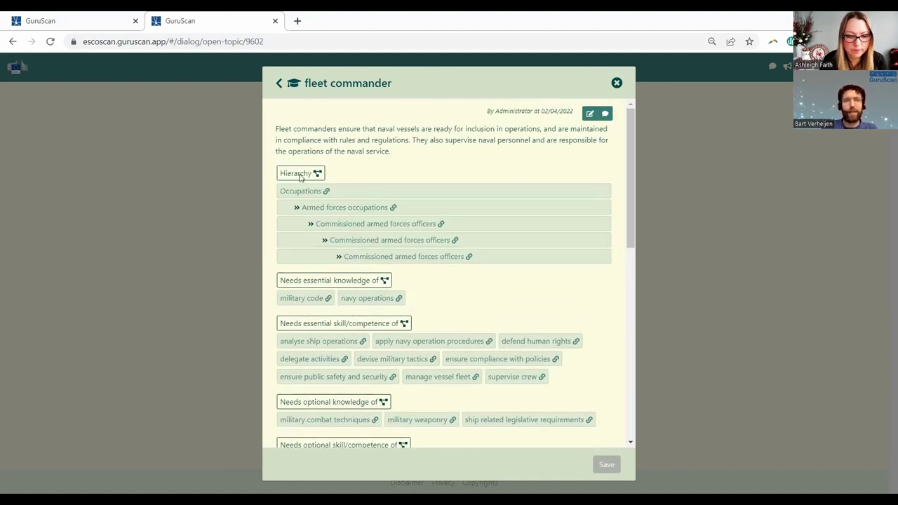
{"action": "scroll", "coordinate": [481, 258], "scroll_direction": "down", "scroll_amount": 2}
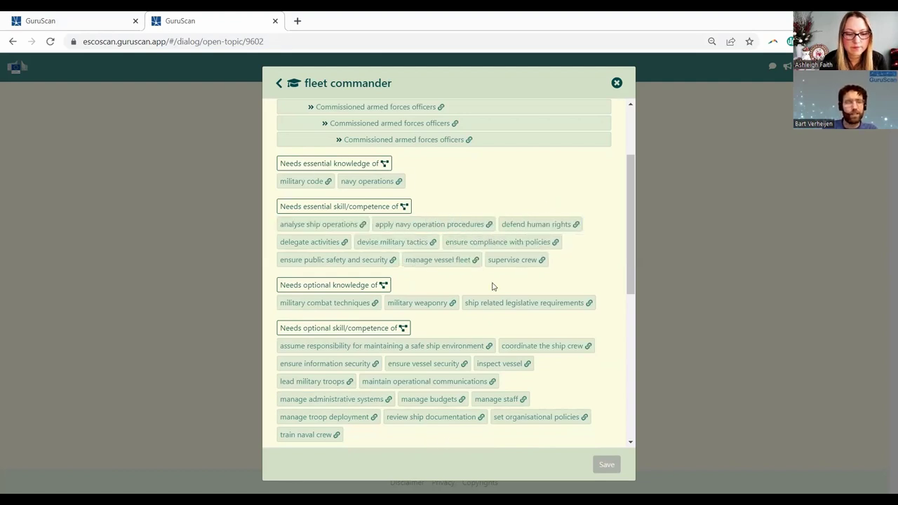
{"action": "scroll", "coordinate": [503, 287], "scroll_direction": "down", "scroll_amount": 2}
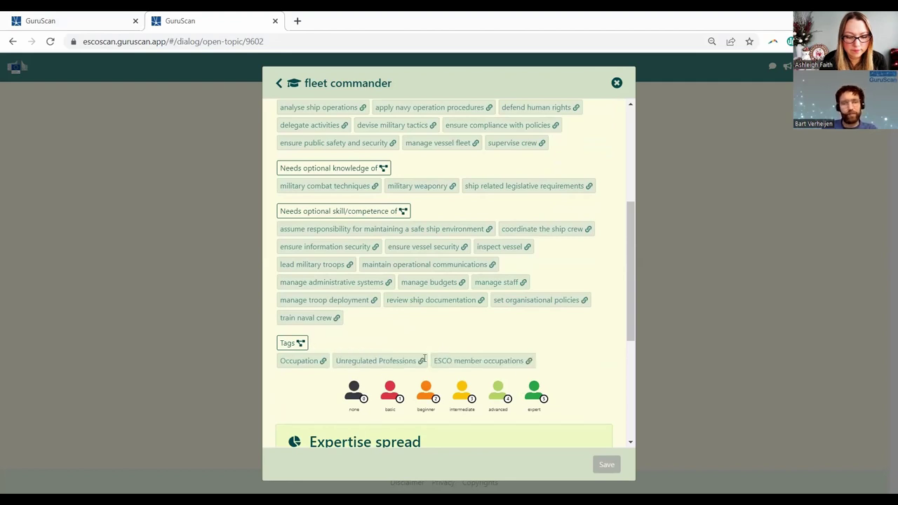
{"action": "scroll", "coordinate": [505, 313], "scroll_direction": "down", "scroll_amount": 4}
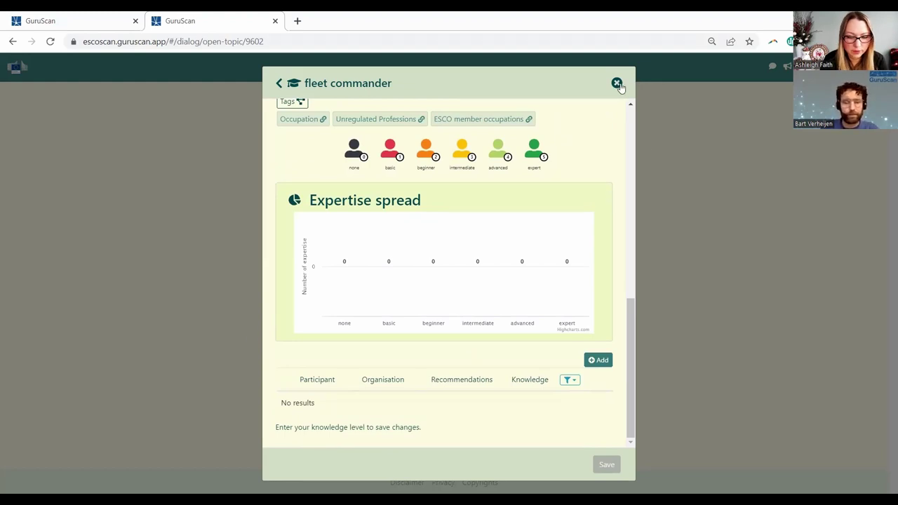
{"action": "scroll", "coordinate": [631, 117], "scroll_direction": "up", "scroll_amount": 10}
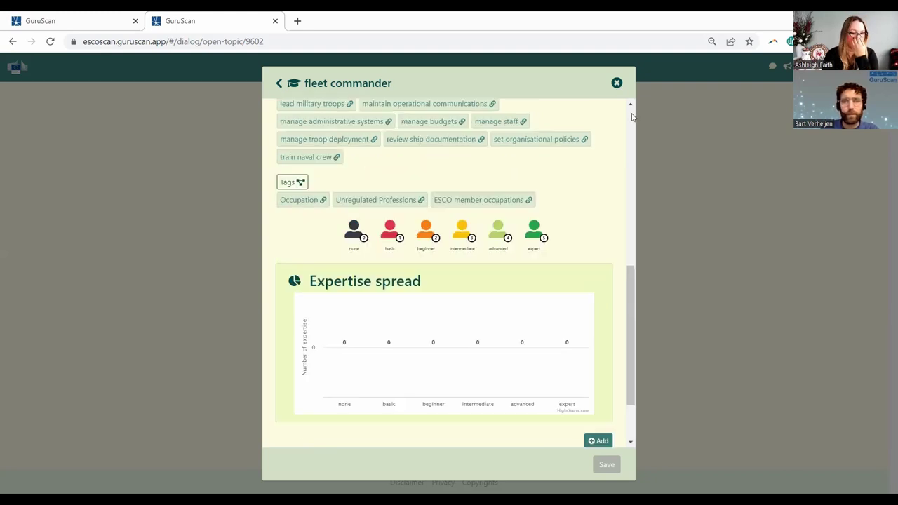